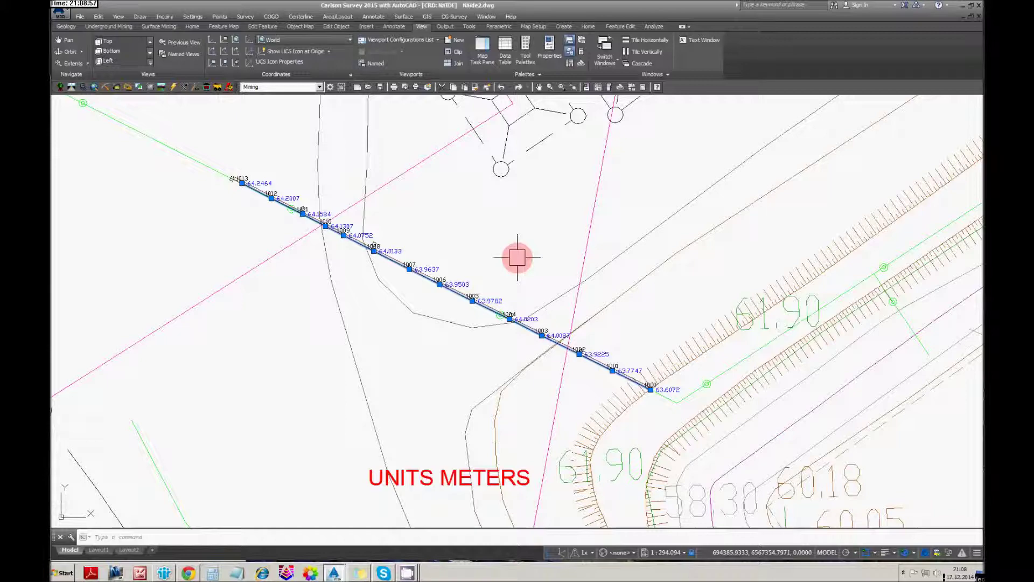
# - Start drawing a profile from the profile files Torujuhe.pro and Maapind.pro
pyautogui.moveTo(610, 356); pyautogui.dragTo(427, 239, button='middle')
pyautogui.moveTo(489, 335); pyautogui.dragTo(431, 321, button='middle')
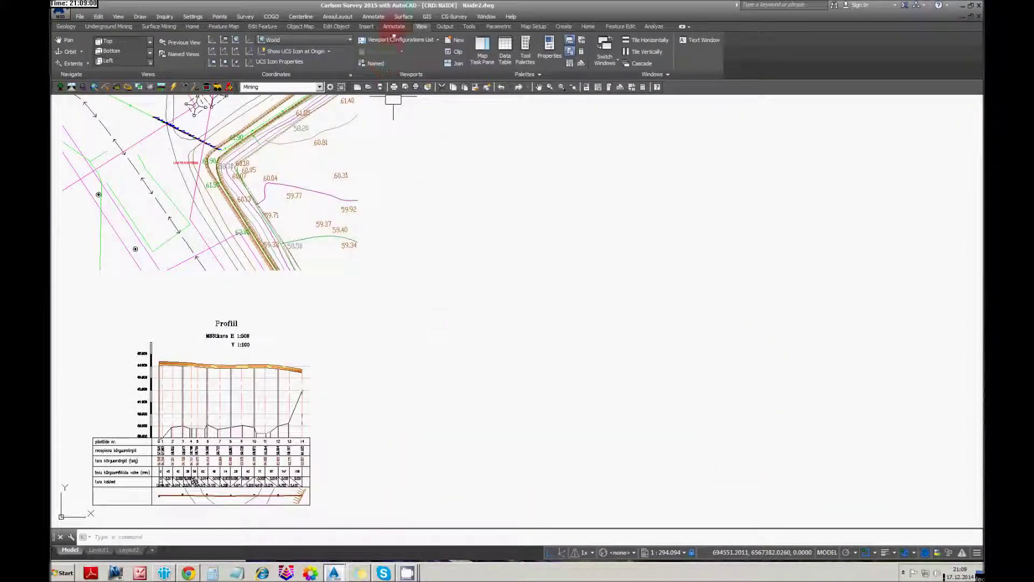
pyautogui.click(404, 17)
pyautogui.click(443, 240)
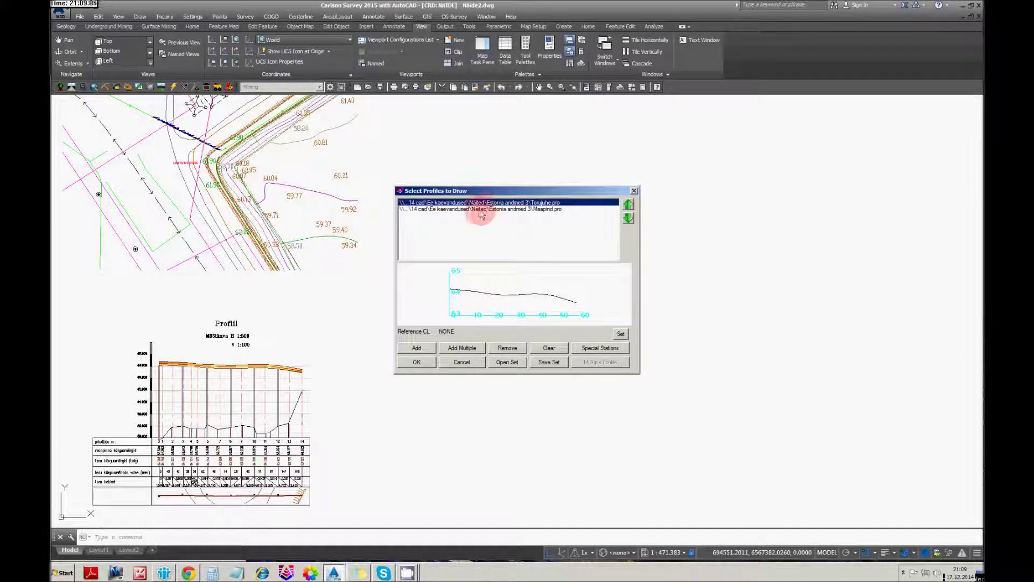
pyautogui.click(481, 211)
pyautogui.click(495, 203)
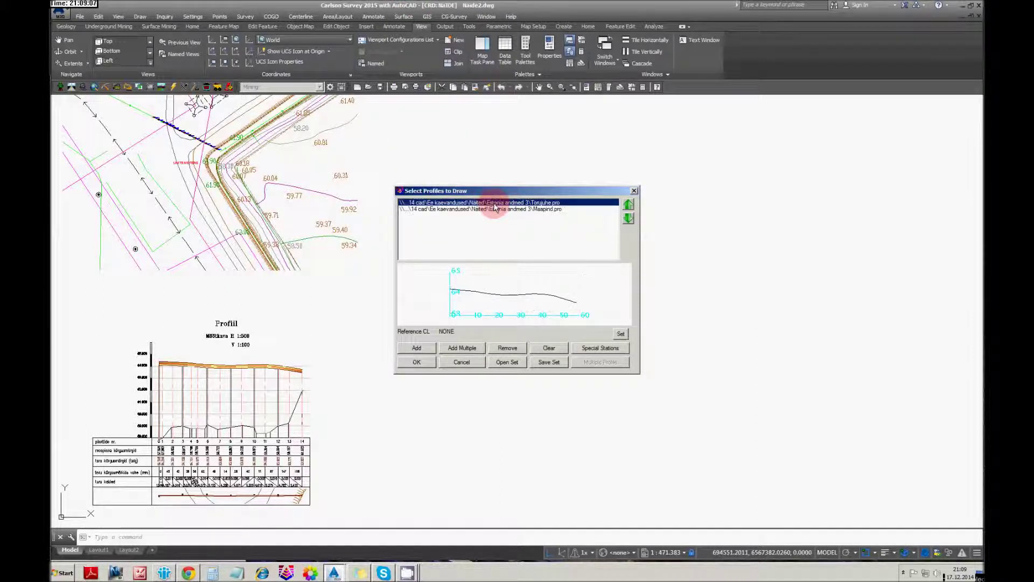
pyautogui.click(417, 362)
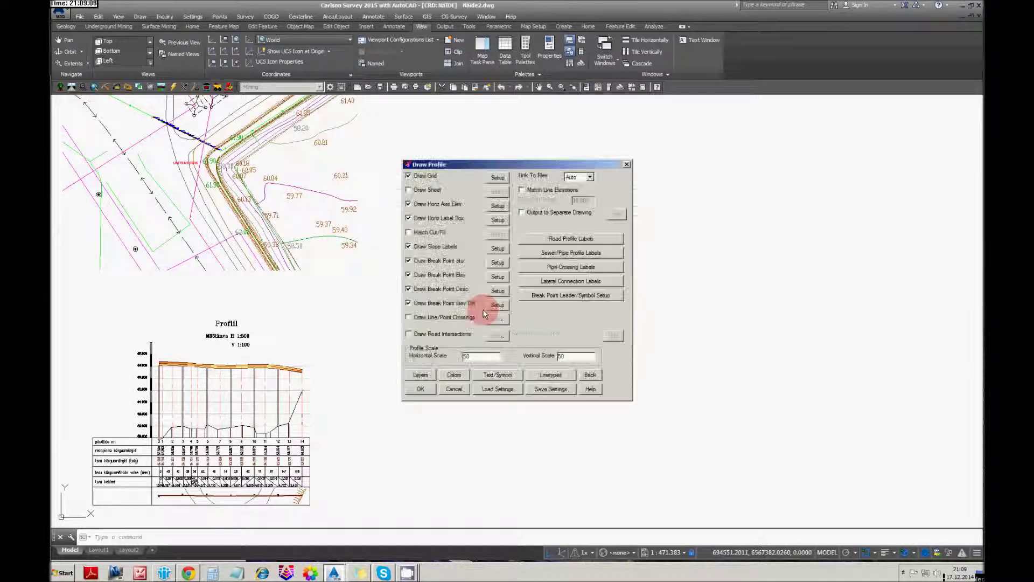
# - Load the profile settings file Näide.pfs and set the vertical scale to 10
pyautogui.click(497, 389)
pyautogui.click(516, 201)
pyautogui.click(512, 214)
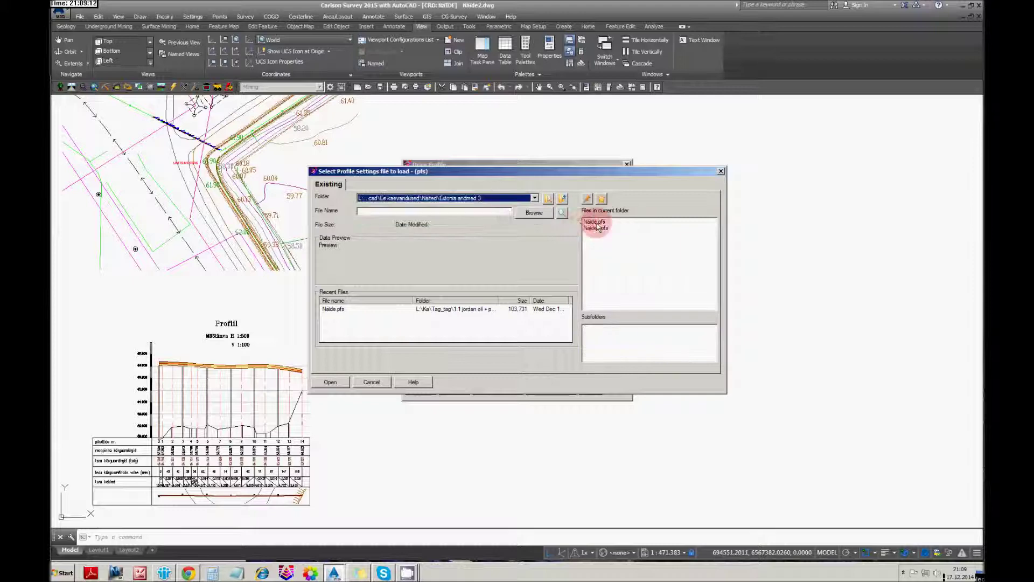
pyautogui.doubleClick(596, 223)
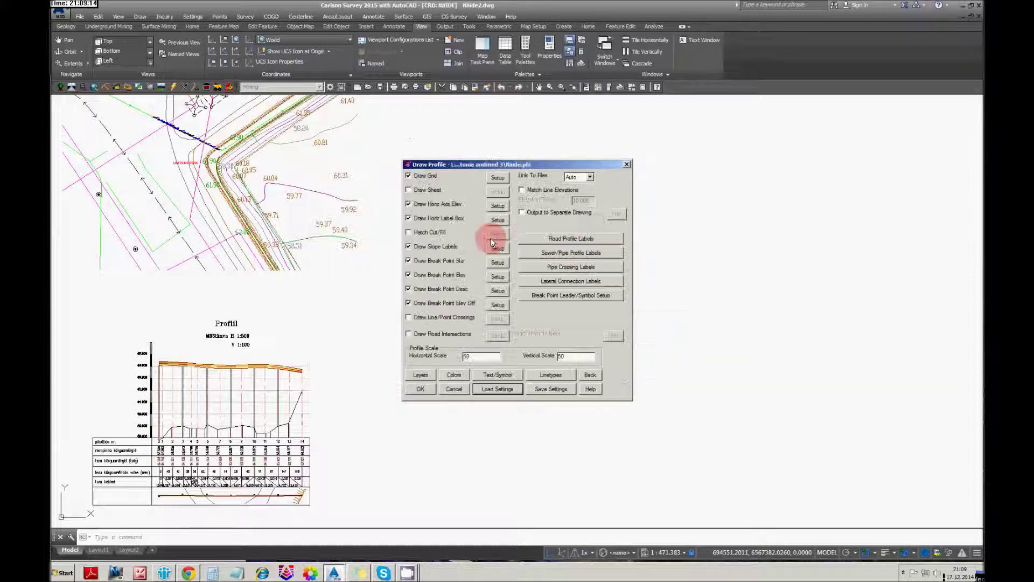
pyautogui.click(568, 360)
pyautogui.write('10')
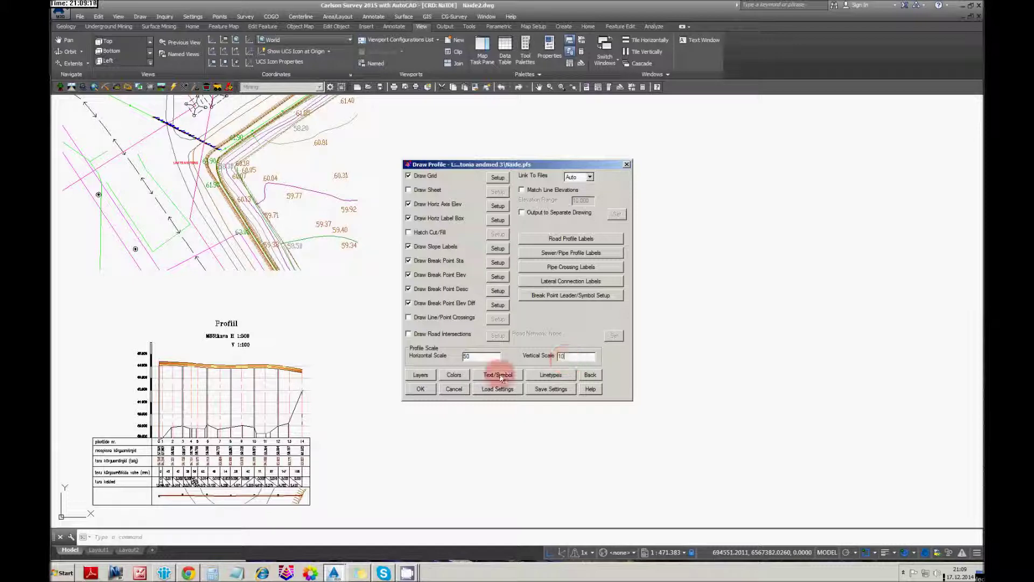
# - Accept the grid range of stations 0 to 60 and elevations 55 to 65, placing the profile beside the finished example without a section alignment file
pyautogui.click(423, 390)
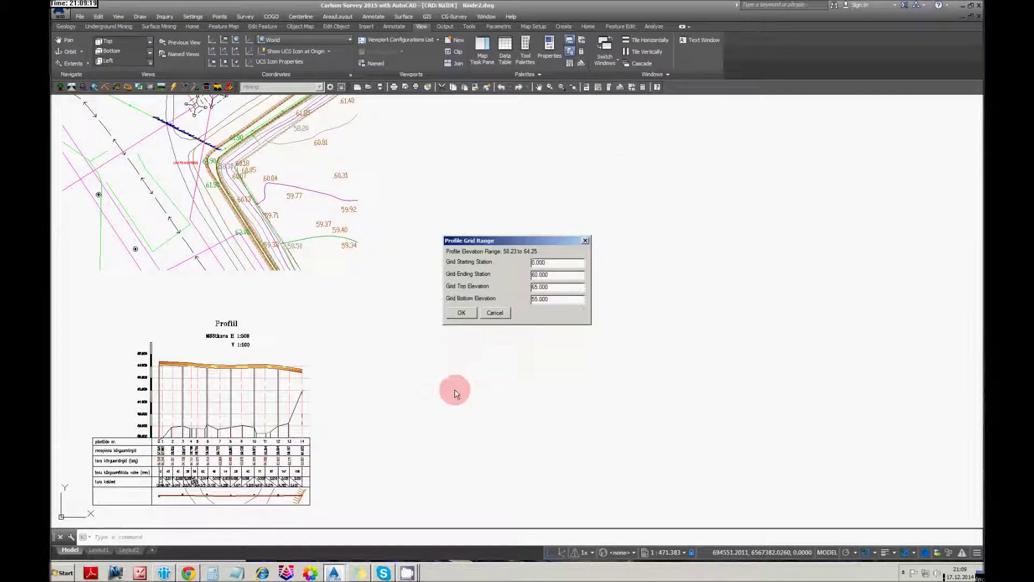
pyautogui.click(462, 313)
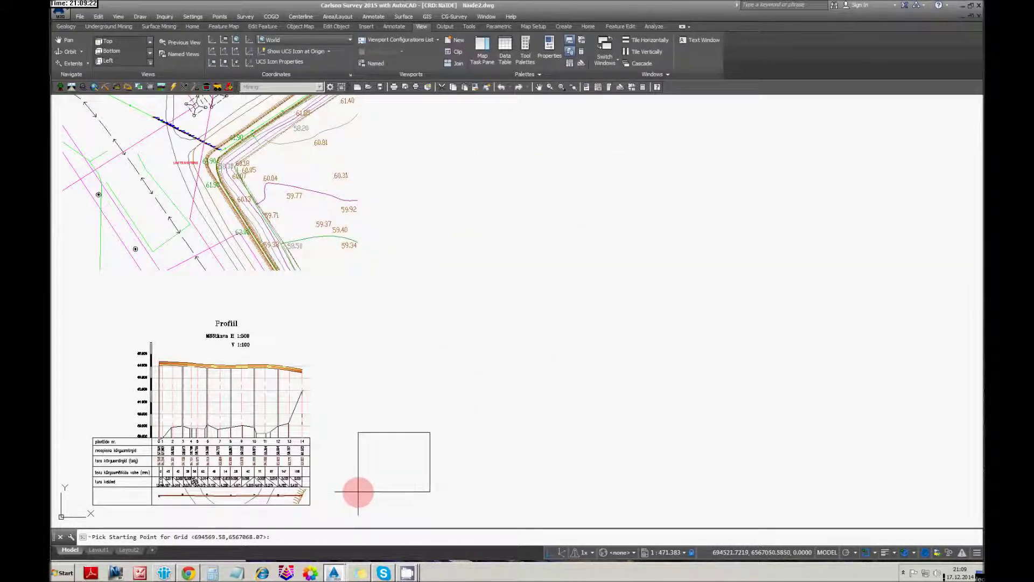
pyautogui.click(358, 493)
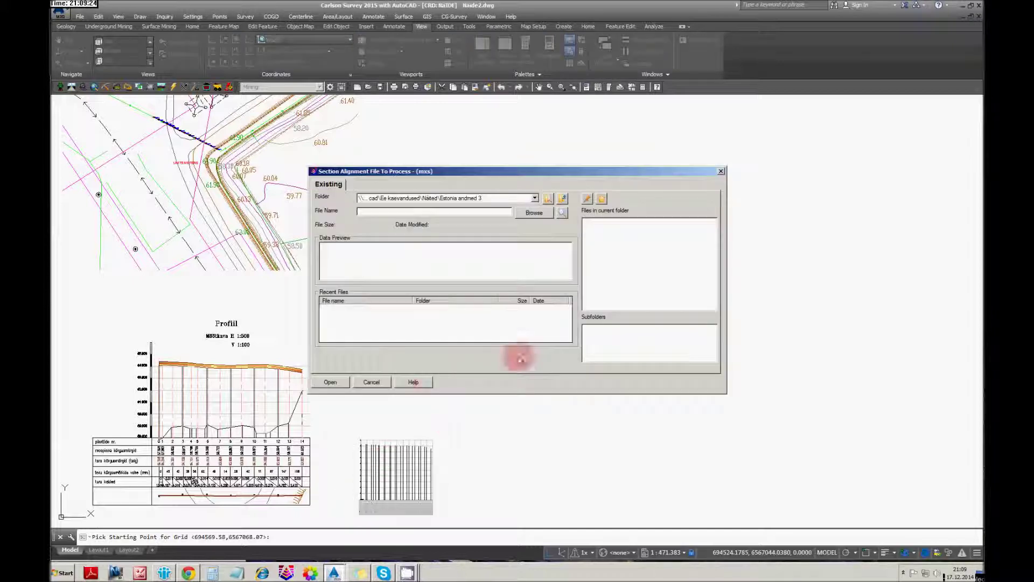
pyautogui.click(387, 383)
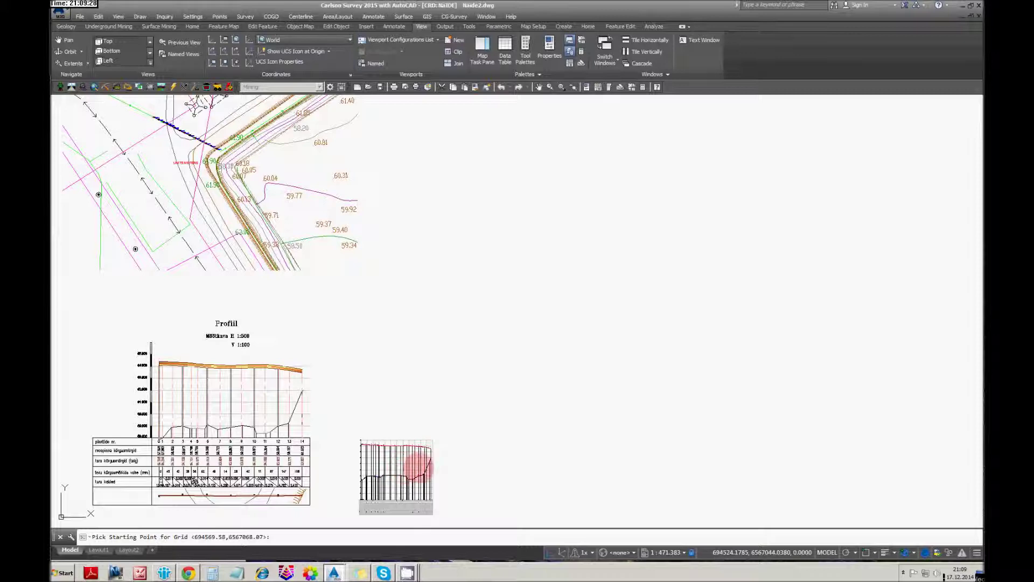
# - Draw the same two profiles again at a vertical scale of 50, keeping the existing ones and placing the new grid beside the first
pyautogui.scroll(2, 419, 467)
pyautogui.moveTo(415, 484); pyautogui.dragTo(411, 393, button='middle')
pyautogui.click(422, 386)
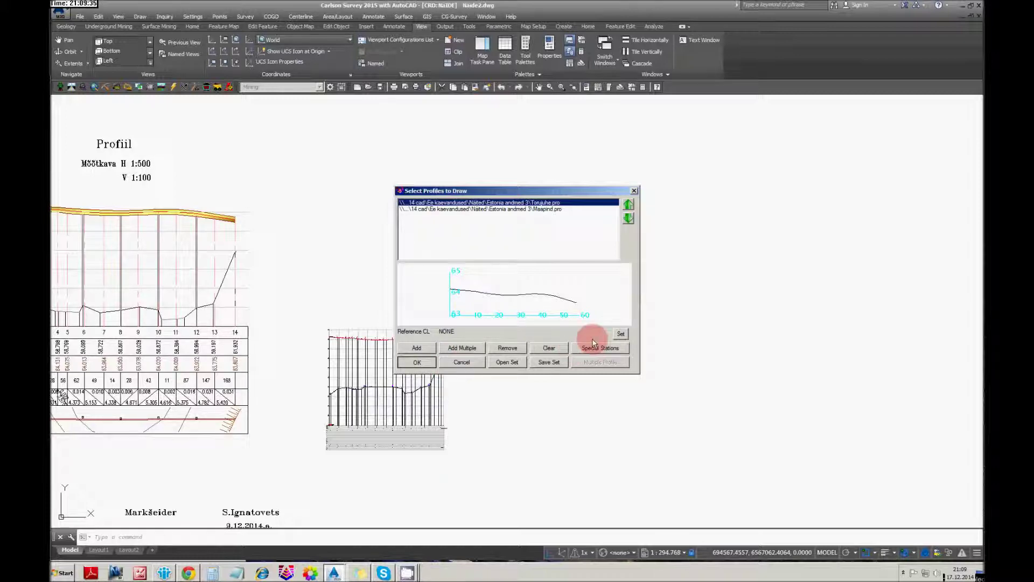
pyautogui.press('Return')
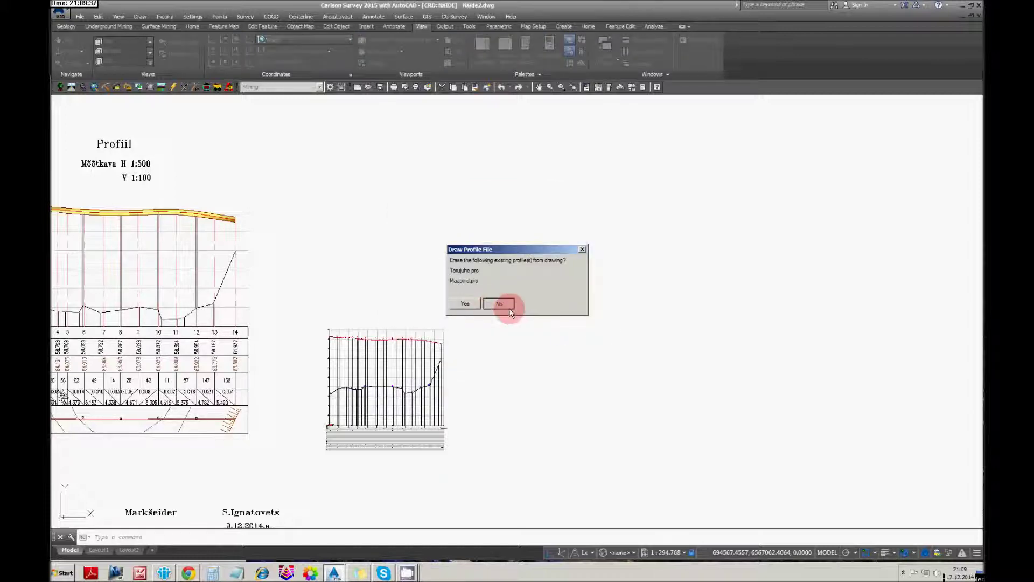
pyautogui.press('Return')
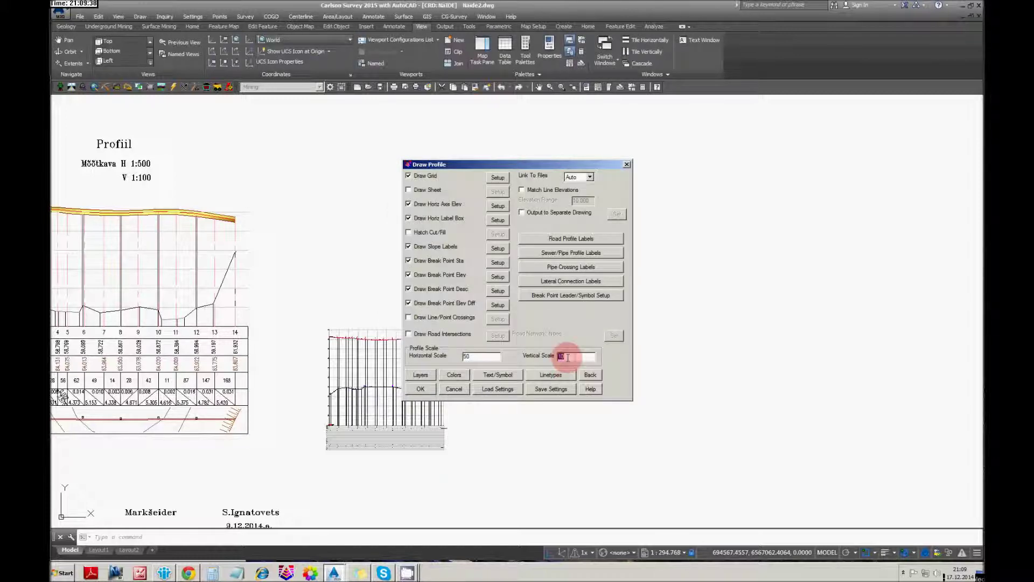
pyautogui.click(421, 389)
pyautogui.click(466, 309)
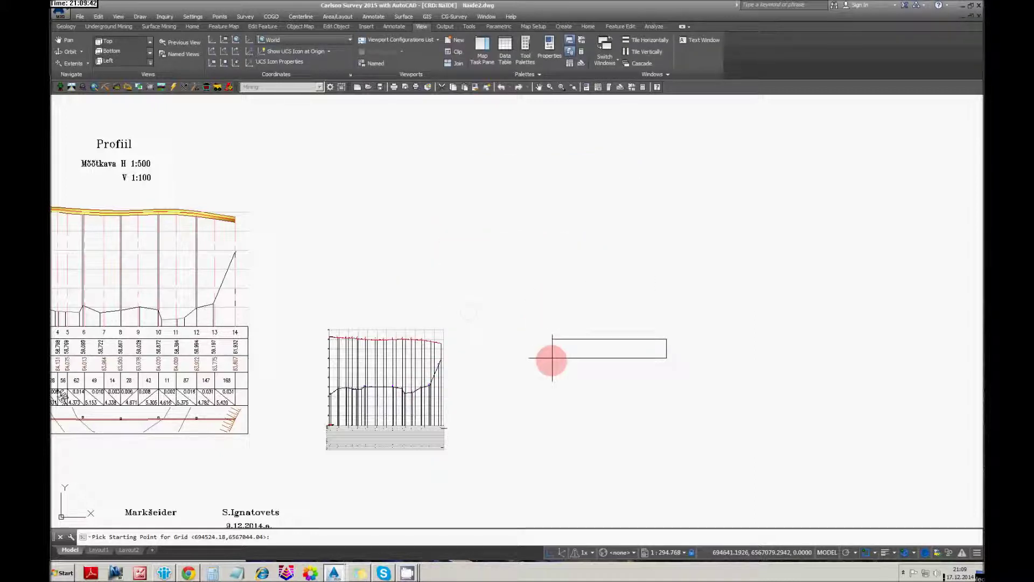
pyautogui.click(511, 397)
pyautogui.click(366, 381)
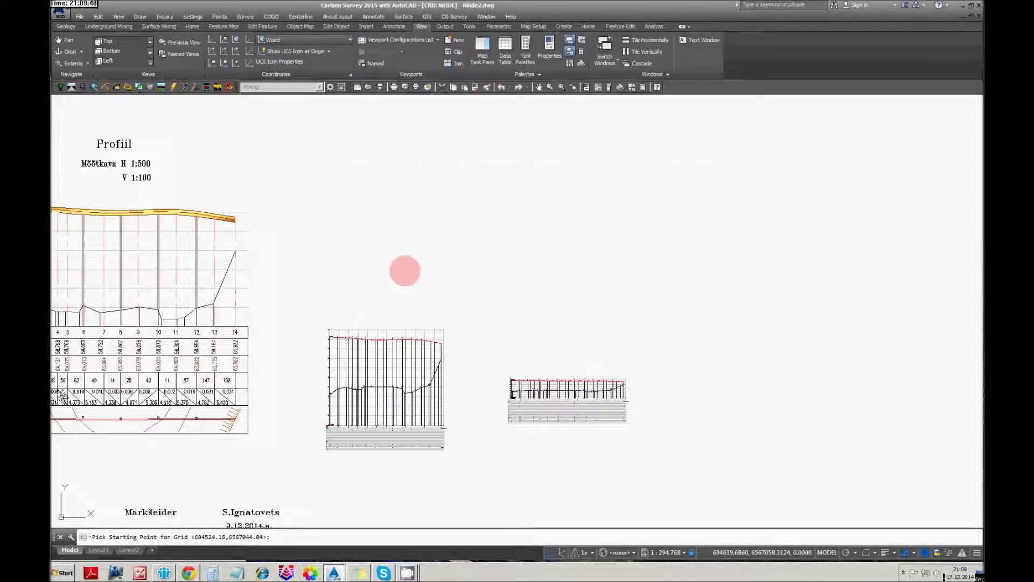
# - Select the similar grid lines of the drawn profiles and send them to the back of the draw order
pyautogui.scroll(5, 404, 270)
pyautogui.click(425, 357)
pyautogui.rightClick(431, 272)
pyautogui.click(493, 415)
pyautogui.write('dr')
pyautogui.press('Return')
pyautogui.write('b')
pyautogui.press('Return')
# - Examine the first drawn profile with its grid, pipe line and ground line as a whole
pyautogui.moveTo(344, 321); pyautogui.dragTo(619, 354, button='middle')
pyautogui.scroll(-2, 463, 334)
pyautogui.moveTo(431, 328)
pyautogui.mouseDown(button='middle')
pyautogui.moveTo(586, 370)
pyautogui.moveTo(695, 377)
pyautogui.mouseUp(button='middle')
pyautogui.scroll(2, 486, 336)
pyautogui.moveTo(881, 385); pyautogui.dragTo(511, 190, button='middle')
pyautogui.moveTo(753, 367); pyautogui.dragTo(595, 260, button='middle')
pyautogui.scroll(4, 661, 244)
pyautogui.moveTo(681, 243); pyautogui.dragTo(666, 296, button='middle')
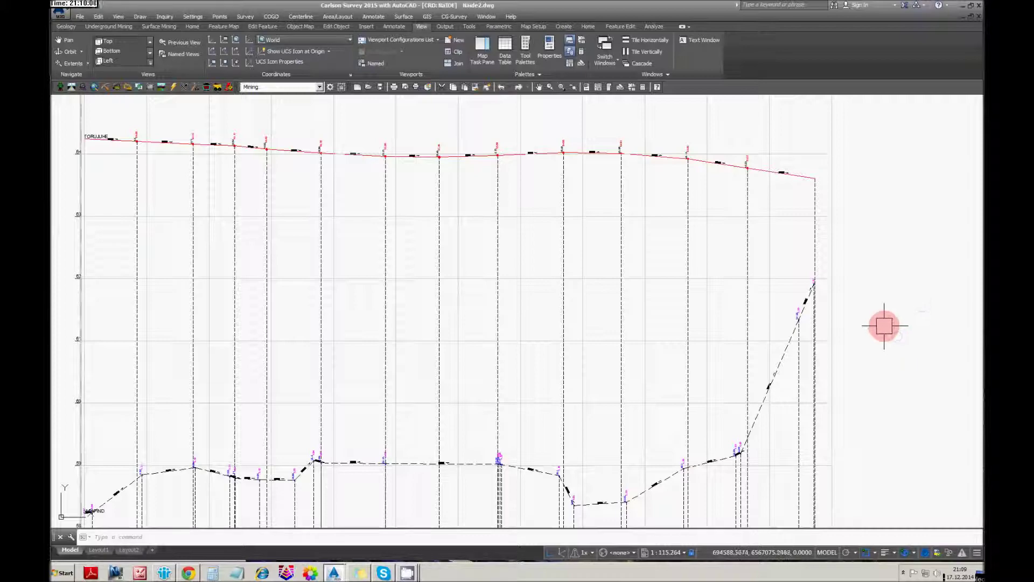
pyautogui.scroll(-5, 884, 326)
pyautogui.moveTo(570, 251); pyautogui.dragTo(699, 420, button='middle')
pyautogui.scroll(2, 554, 367)
pyautogui.moveTo(555, 366); pyautogui.dragTo(611, 351, button='middle')
pyautogui.scroll(-3, 572, 289)
pyautogui.moveTo(573, 288); pyautogui.dragTo(370, 281, button='middle')
pyautogui.scroll(2, 530, 419)
pyautogui.scroll(2, 531, 419)
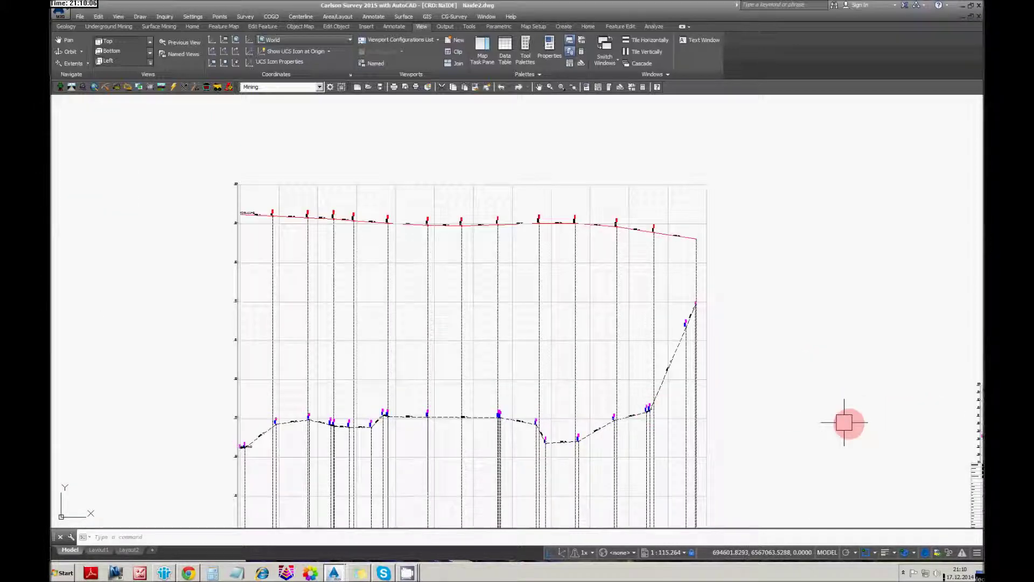
# - Inspect the start of the second profile and highlight its TORUJUHE and MAAPIND line names
pyautogui.moveTo(847, 422); pyautogui.dragTo(503, 342, button='middle')
pyautogui.scroll(2, 693, 339)
pyautogui.scroll(3, 693, 339)
pyautogui.scroll(2, 519, 289)
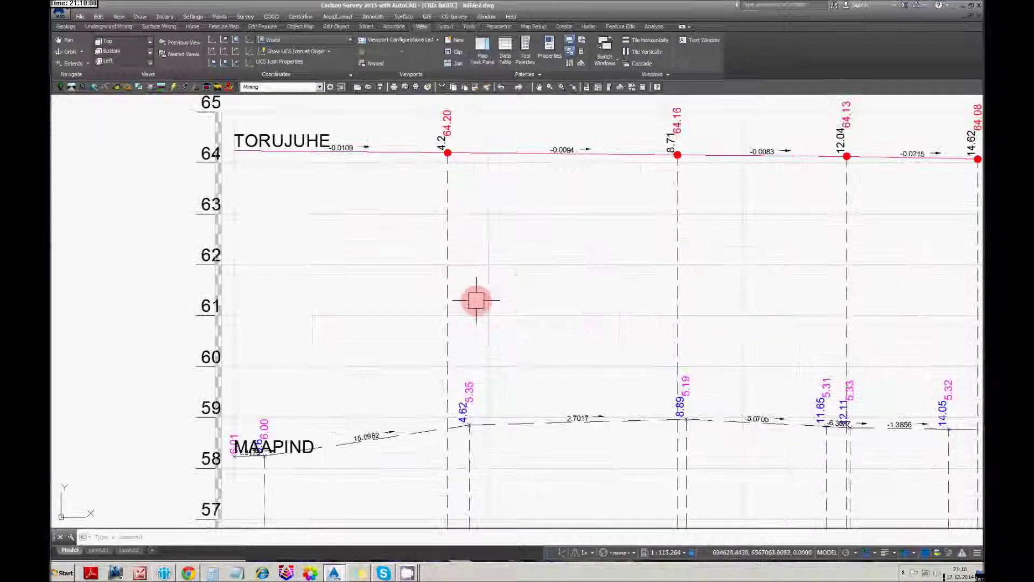
pyautogui.moveTo(512, 302); pyautogui.dragTo(464, 313, button='middle')
pyautogui.click(228, 155)
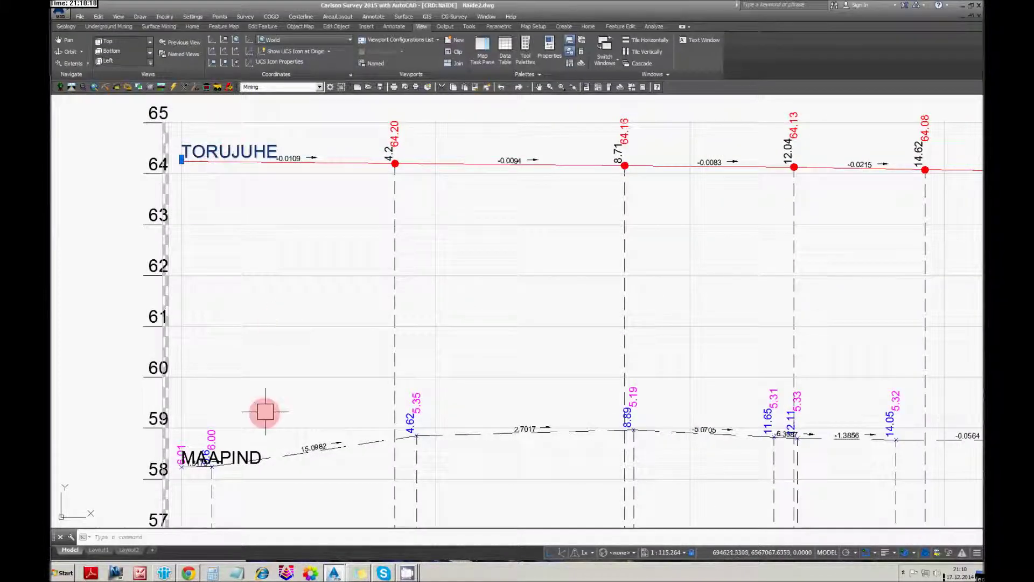
pyautogui.click(238, 455)
pyautogui.press('Escape')
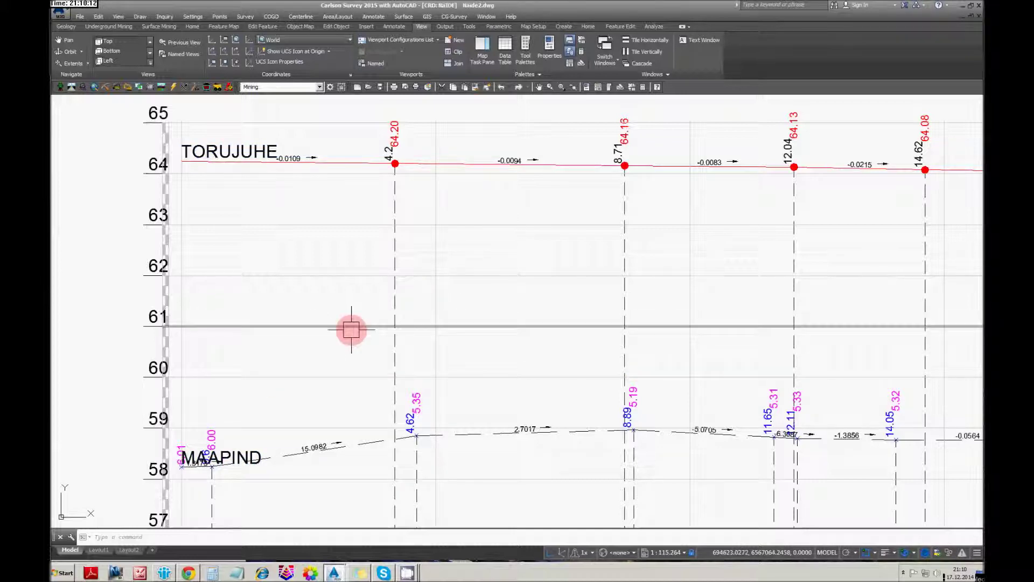
# - Maximise the drawing area with the clean screen view and highlight the two profile line names again
pyautogui.hotkey('ctrl', '0')
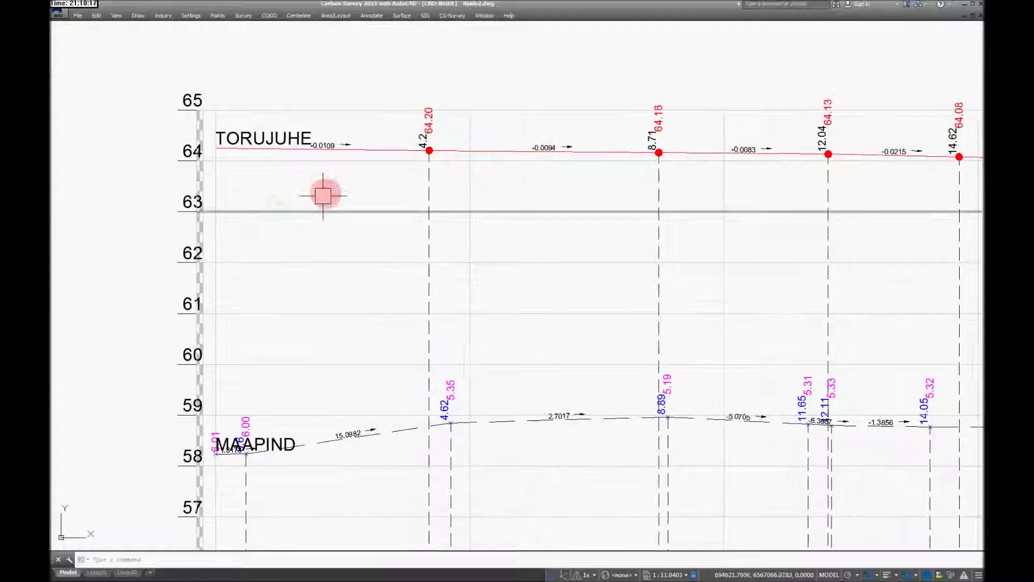
pyautogui.click(289, 141)
pyautogui.click(272, 436)
pyautogui.press('Escape')
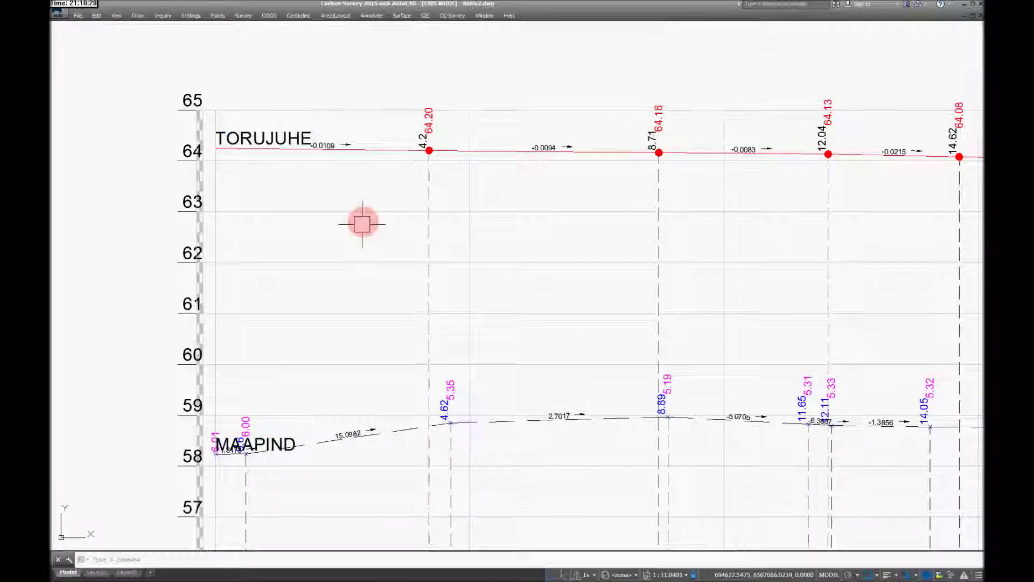
# - Follow the TORUJUHE line to its end, reviewing its station, elevation and slope labels
pyautogui.moveTo(290, 117); pyautogui.dragTo(312, 228, button='middle')
pyautogui.scroll(2, 312, 228)
pyautogui.moveTo(671, 256)
pyautogui.mouseDown(button='middle')
pyautogui.moveTo(663, 231)
pyautogui.moveTo(393, 219)
pyautogui.mouseUp(button='middle')
pyautogui.moveTo(708, 237)
pyautogui.mouseDown(button='middle')
pyautogui.moveTo(253, 222)
pyautogui.moveTo(648, 237)
pyautogui.moveTo(203, 252)
pyautogui.mouseUp(button='middle')
pyautogui.scroll(-2, 681, 284)
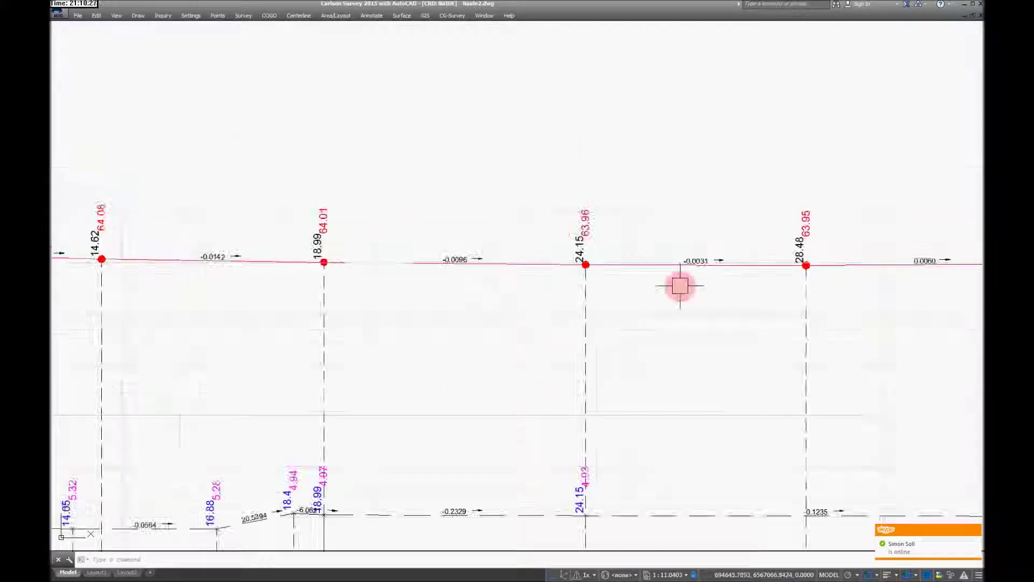
pyautogui.moveTo(849, 282); pyautogui.dragTo(506, 268, button='middle')
pyautogui.moveTo(702, 264); pyautogui.dragTo(427, 266, button='middle')
pyautogui.moveTo(845, 296); pyautogui.dragTo(343, 291, button='middle')
pyautogui.moveTo(806, 286); pyautogui.dragTo(473, 270, button='middle')
pyautogui.moveTo(704, 270); pyautogui.dragTo(478, 270, button='middle')
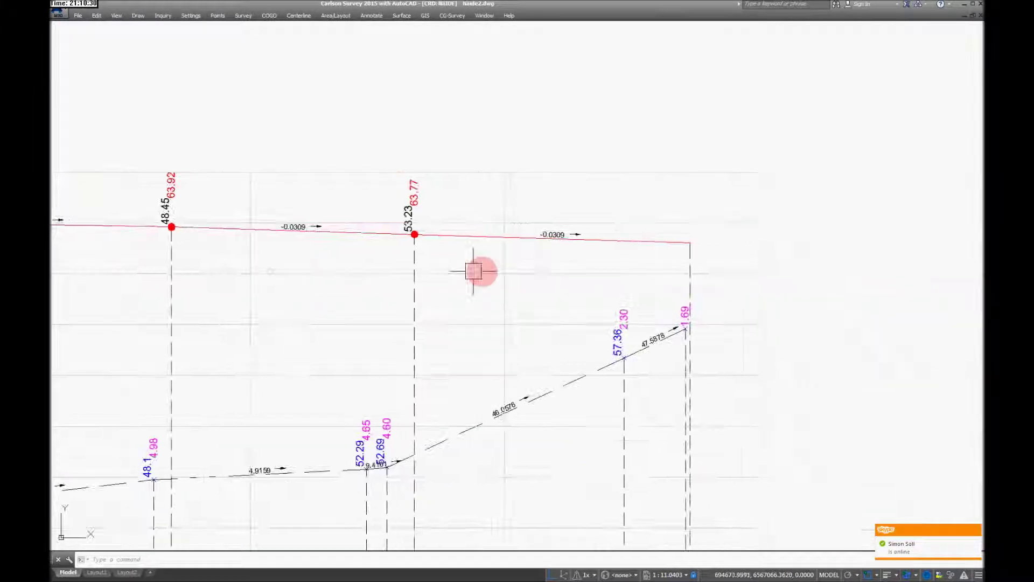
# - Follow the MAAPIND line back to its start, reviewing its station, elevation-difference and slope labels
pyautogui.scroll(2, 614, 247)
pyautogui.moveTo(492, 374); pyautogui.dragTo(554, 233, button='middle')
pyautogui.moveTo(220, 342); pyautogui.dragTo(566, 262, button='middle')
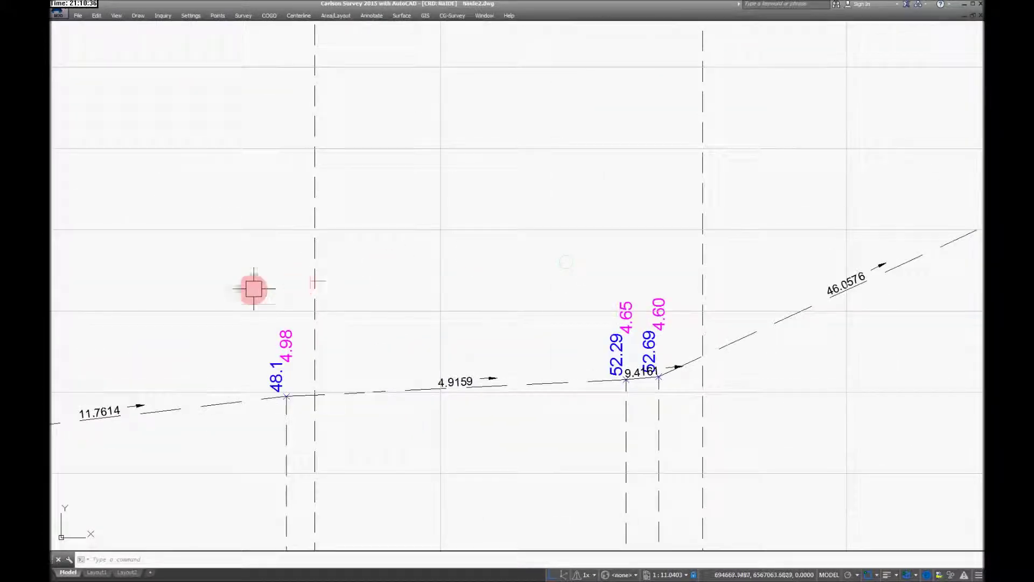
pyautogui.moveTo(172, 307); pyautogui.dragTo(612, 227, button='middle')
pyautogui.moveTo(211, 283); pyautogui.dragTo(596, 247, button='middle')
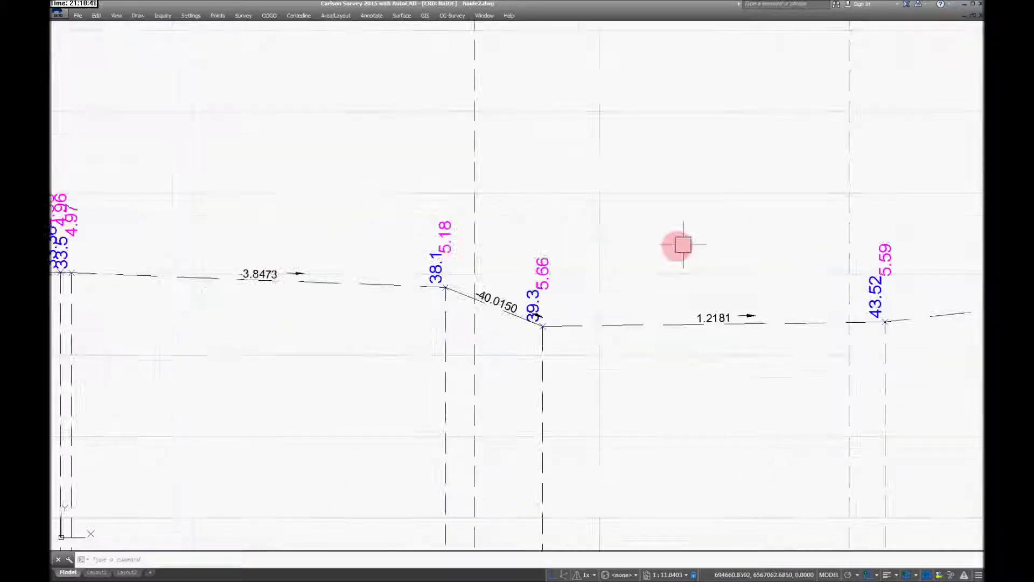
pyautogui.scroll(-4, 596, 247)
pyautogui.moveTo(404, 261); pyautogui.dragTo(734, 233, button='middle')
pyautogui.moveTo(533, 212); pyautogui.dragTo(658, 235, button='middle')
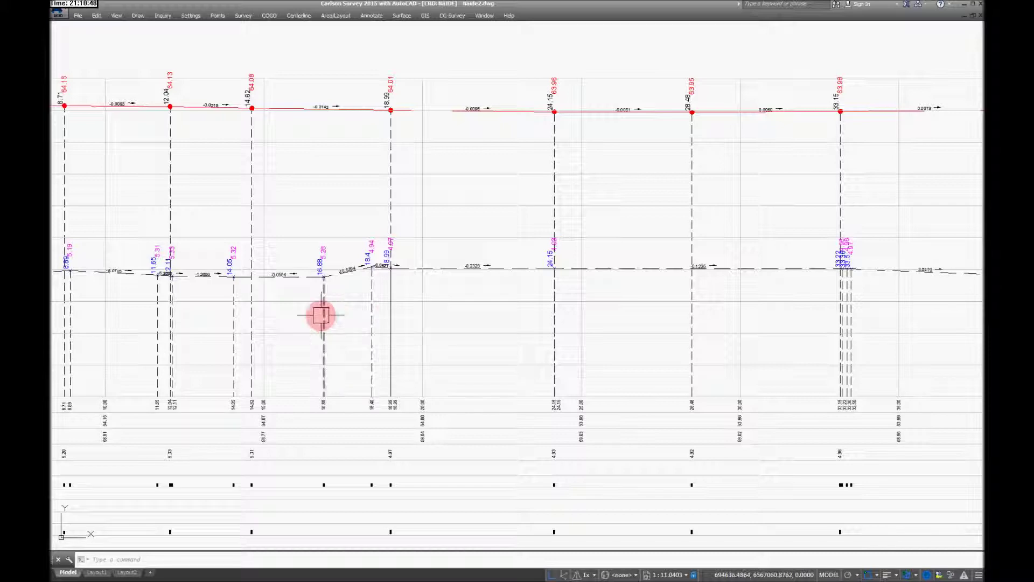
pyautogui.moveTo(227, 315)
pyautogui.mouseDown(button='middle')
pyautogui.moveTo(389, 284)
pyautogui.moveTo(819, 268)
pyautogui.mouseUp(button='middle')
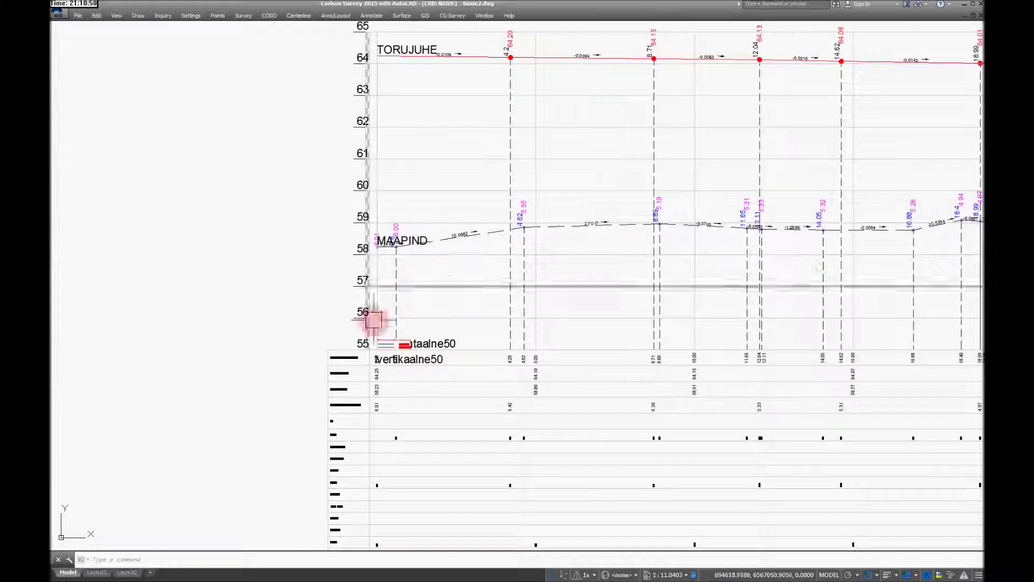
# - Move the horizontal and vertical scale texts from the grid's lower corner to above the middle of the profile
pyautogui.scroll(2, 355, 348)
pyautogui.scroll(2, 458, 350)
pyautogui.click(457, 335)
pyautogui.click(456, 374)
pyautogui.write('m')
pyautogui.press('Return')
pyautogui.click(401, 350)
pyautogui.scroll(-5, 384, 360)
pyautogui.scroll(2, 630, 273)
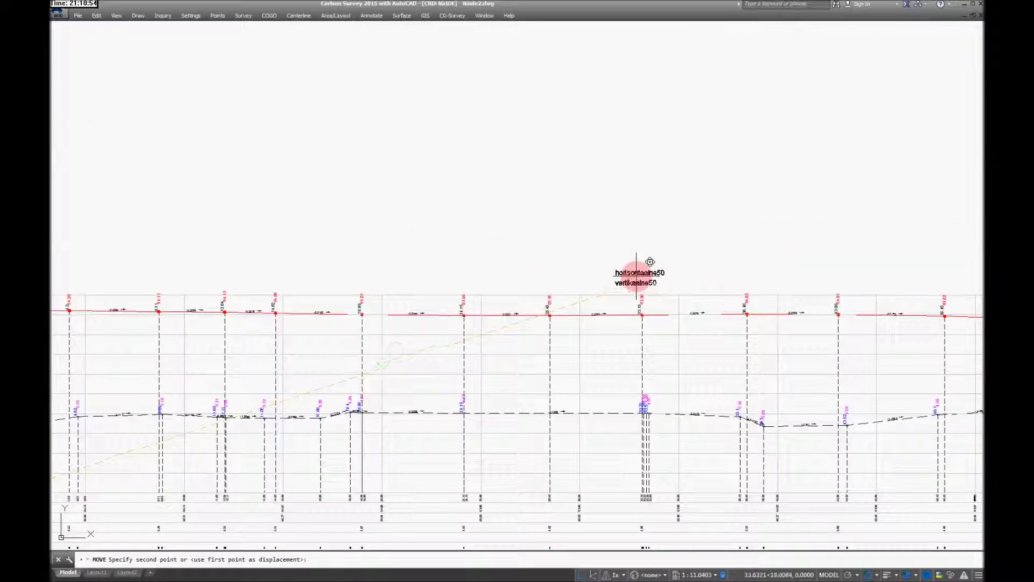
pyautogui.click(635, 275)
# - Examine the label box rows for distance from the pipeline start, pipeline elevation, ground elevation and pipeline height above ground
pyautogui.scroll(-1, 633, 275)
pyautogui.scroll(10, 247, 302)
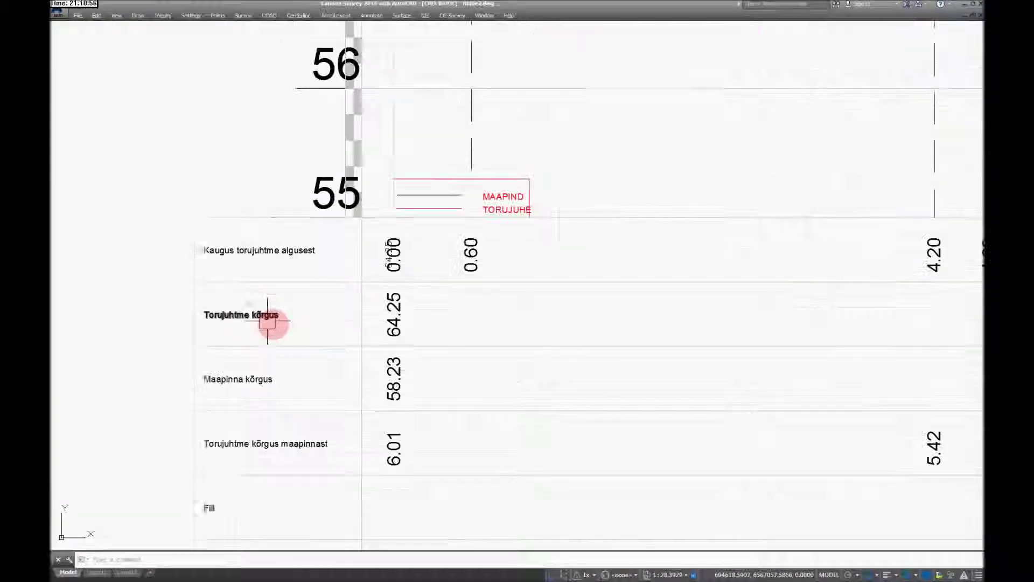
pyautogui.doubleClick(261, 240)
pyautogui.scroll(3, 254, 299)
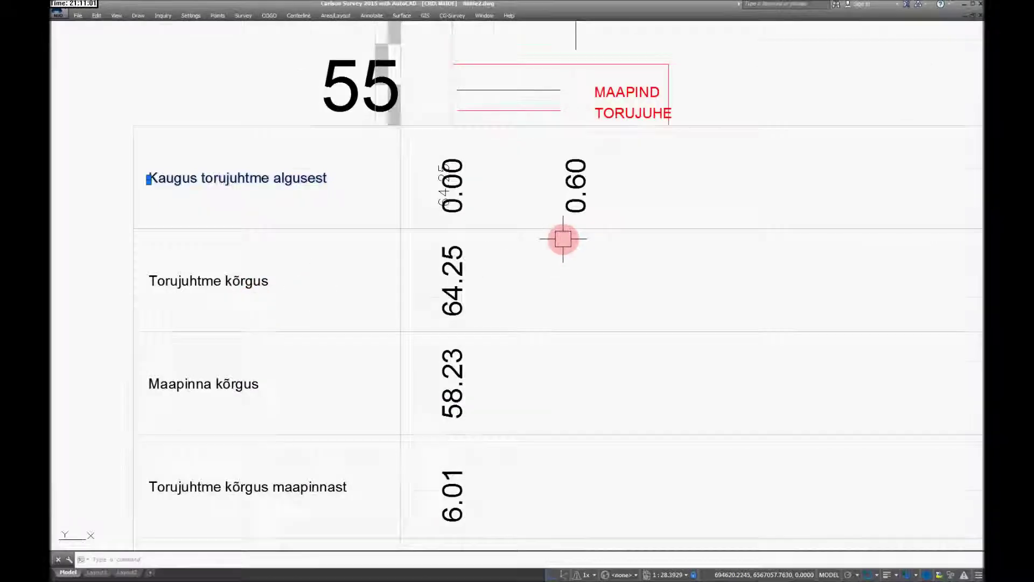
pyautogui.scroll(-4, 561, 236)
pyautogui.scroll(2, 576, 241)
pyautogui.moveTo(655, 258); pyautogui.dragTo(587, 259, button='middle')
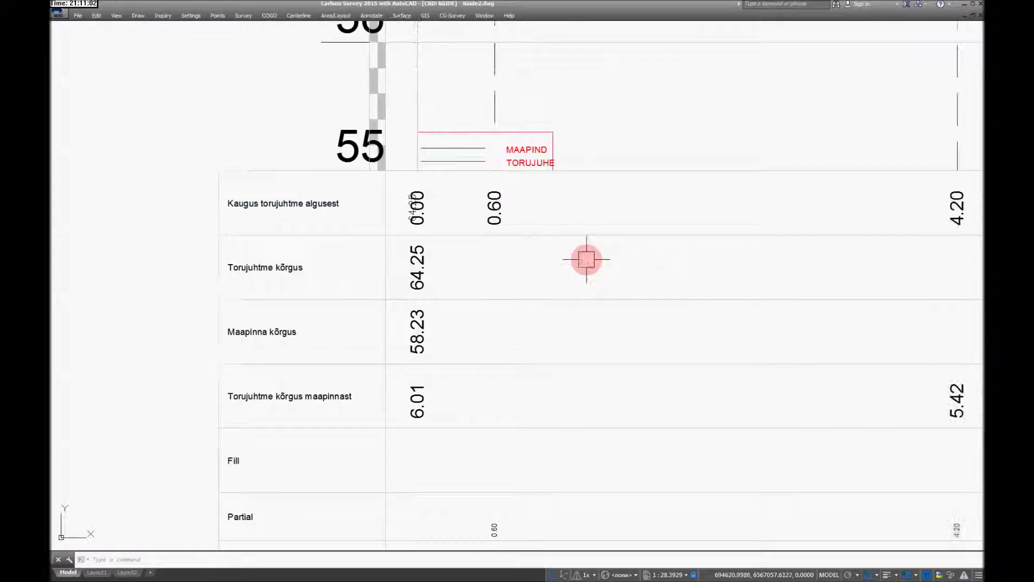
pyautogui.click(300, 267)
pyautogui.click(284, 330)
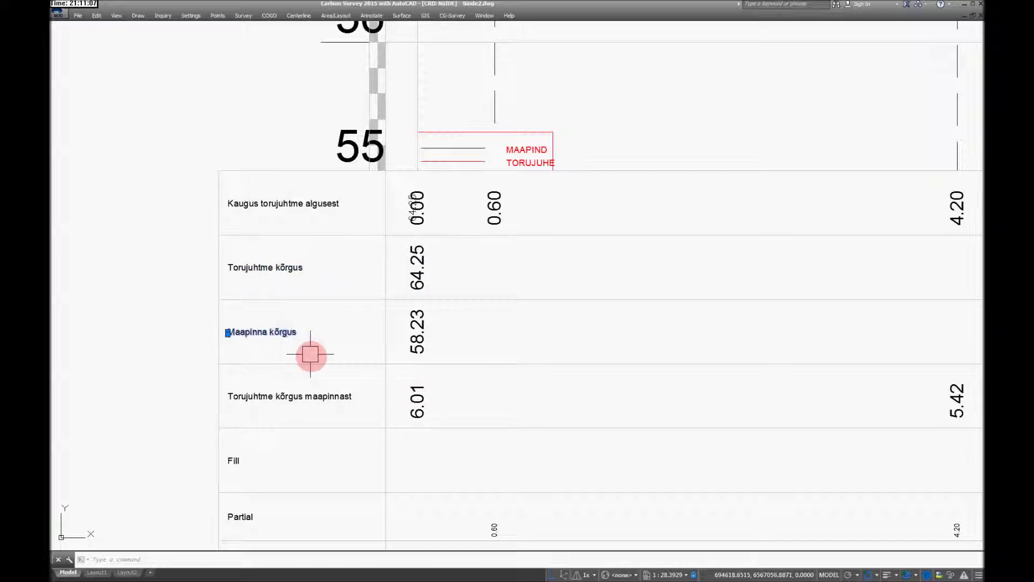
pyautogui.click(316, 397)
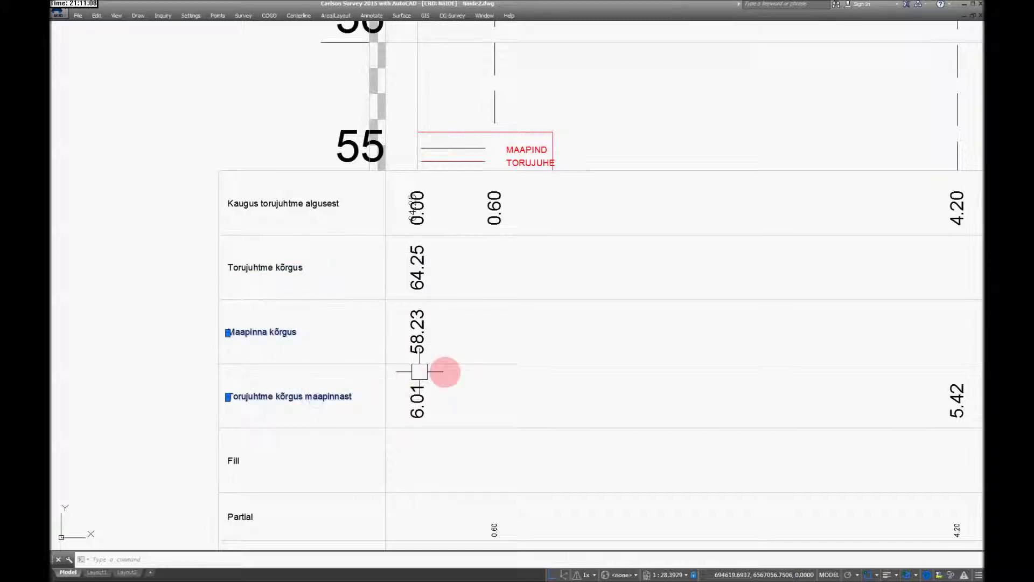
# - Examine the label box values at the stations along the profile and return to its start
pyautogui.press('Escape')
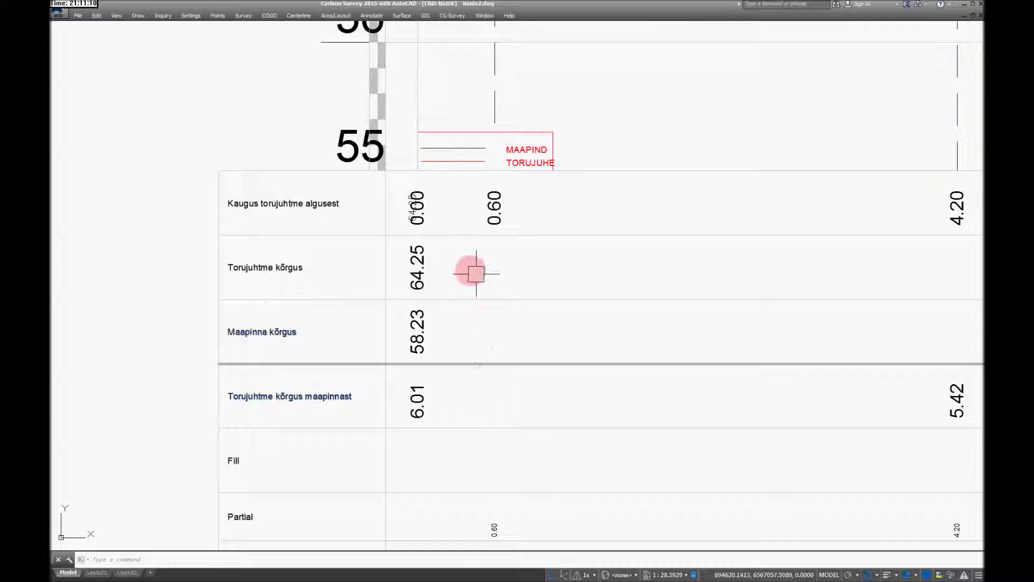
pyautogui.scroll(-6, 447, 295)
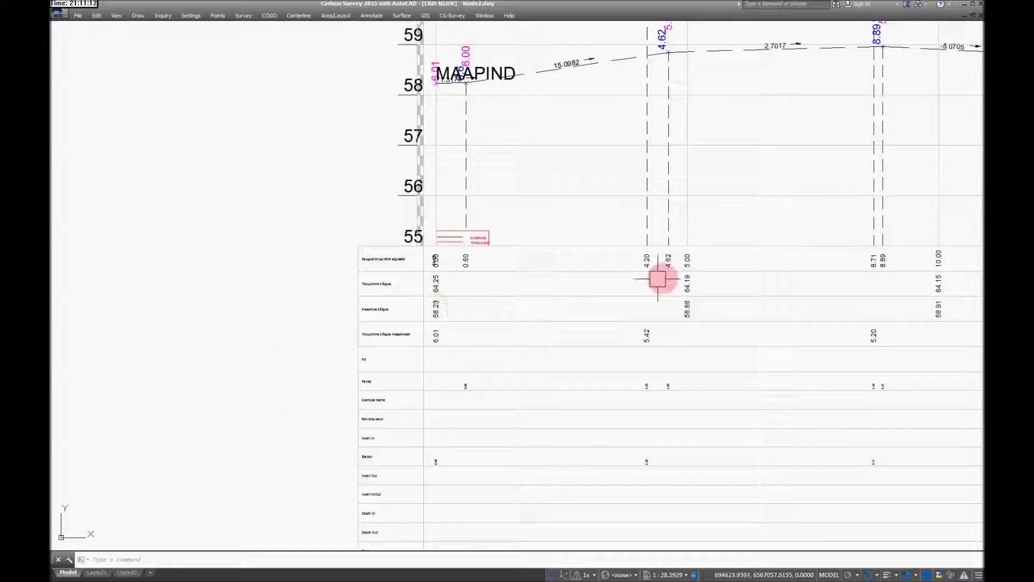
pyautogui.moveTo(808, 264); pyautogui.dragTo(560, 302, button='middle')
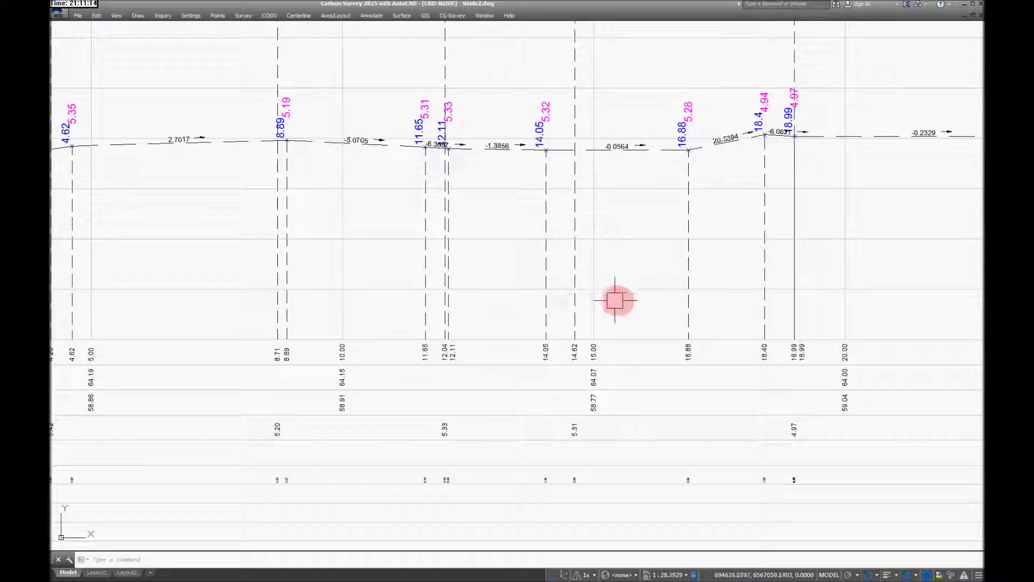
pyautogui.moveTo(793, 289); pyautogui.dragTo(491, 274, button='middle')
pyautogui.scroll(-4, 492, 273)
pyautogui.scroll(-2, 585, 254)
pyautogui.moveTo(656, 262); pyautogui.dragTo(603, 232, button='middle')
pyautogui.moveTo(297, 304); pyautogui.dragTo(531, 287, button='middle')
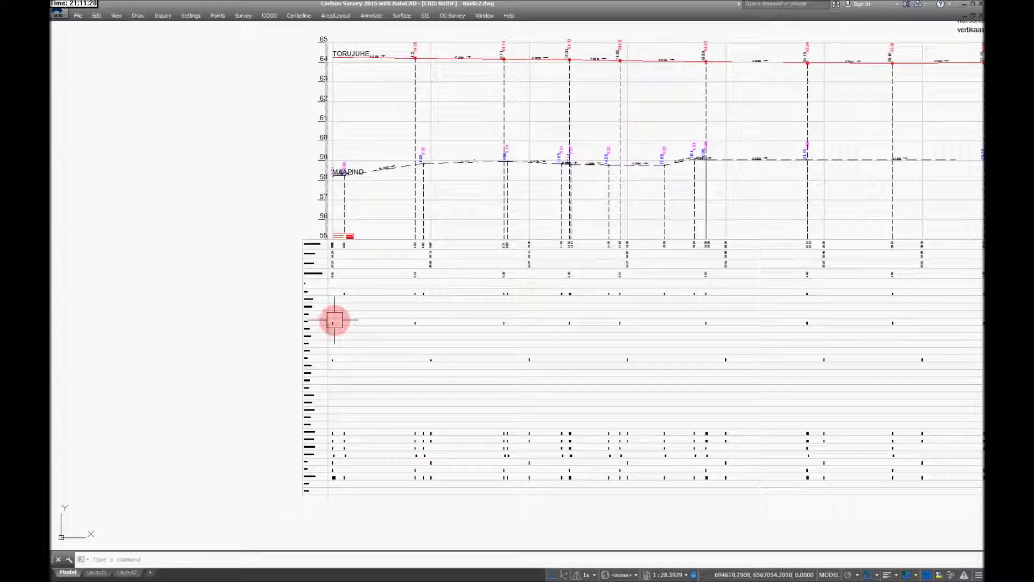
# - Look over all the label box rows and the complete profile with its scale texts
pyautogui.click(304, 218)
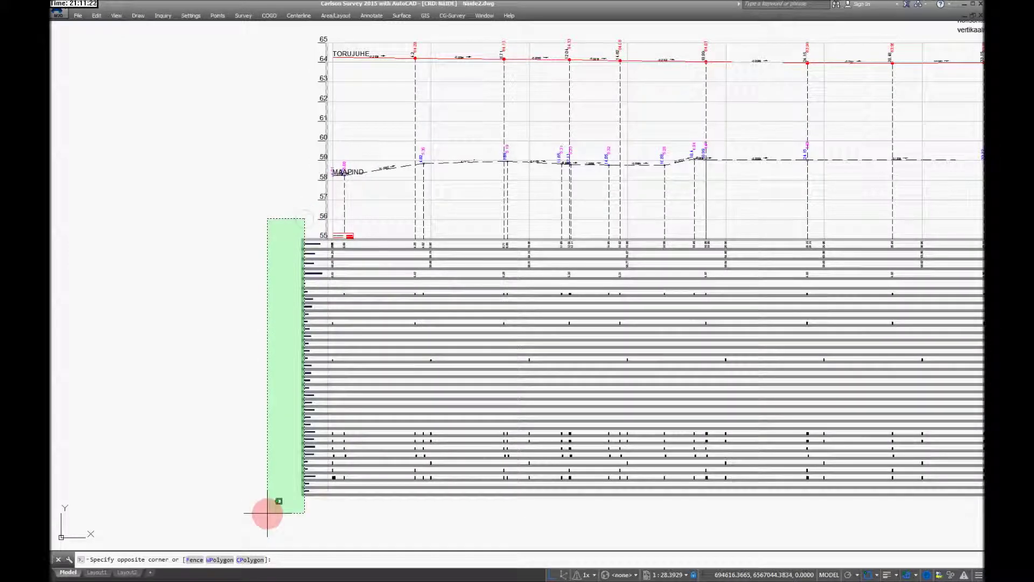
pyautogui.click(282, 116)
pyautogui.moveTo(639, 141)
pyautogui.mouseDown(button='middle')
pyautogui.moveTo(470, 189)
pyautogui.moveTo(361, 200)
pyautogui.mouseUp(button='middle')
pyautogui.scroll(-2, 362, 196)
pyautogui.moveTo(530, 200); pyautogui.dragTo(528, 226, button='middle')
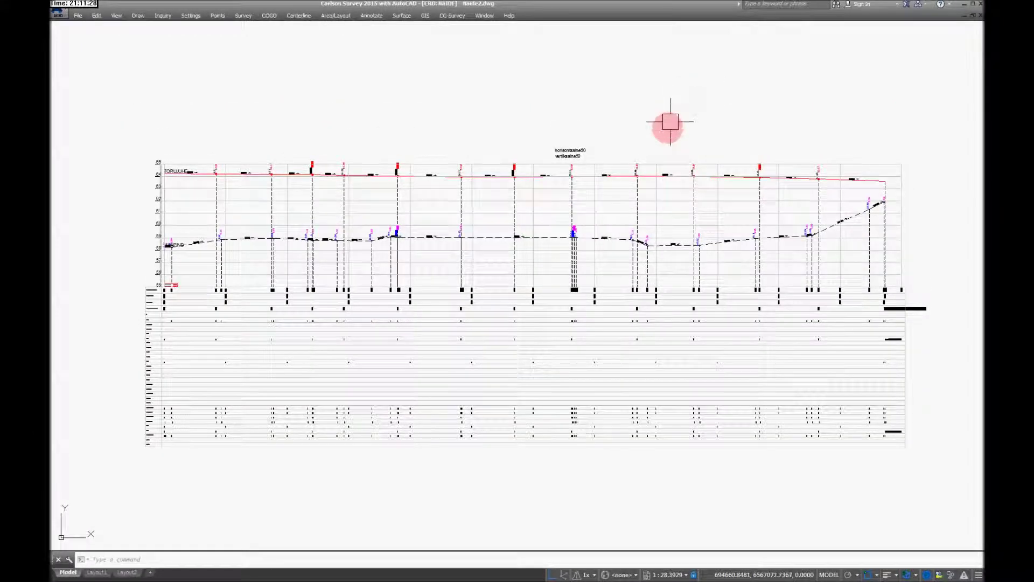
pyautogui.scroll(4, 536, 213)
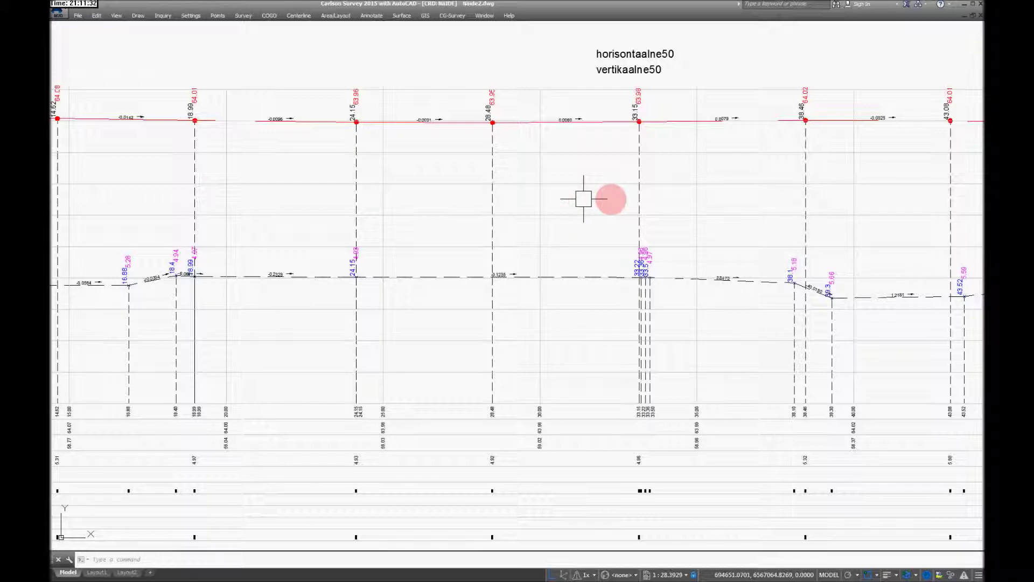
pyautogui.scroll(-5, 706, 205)
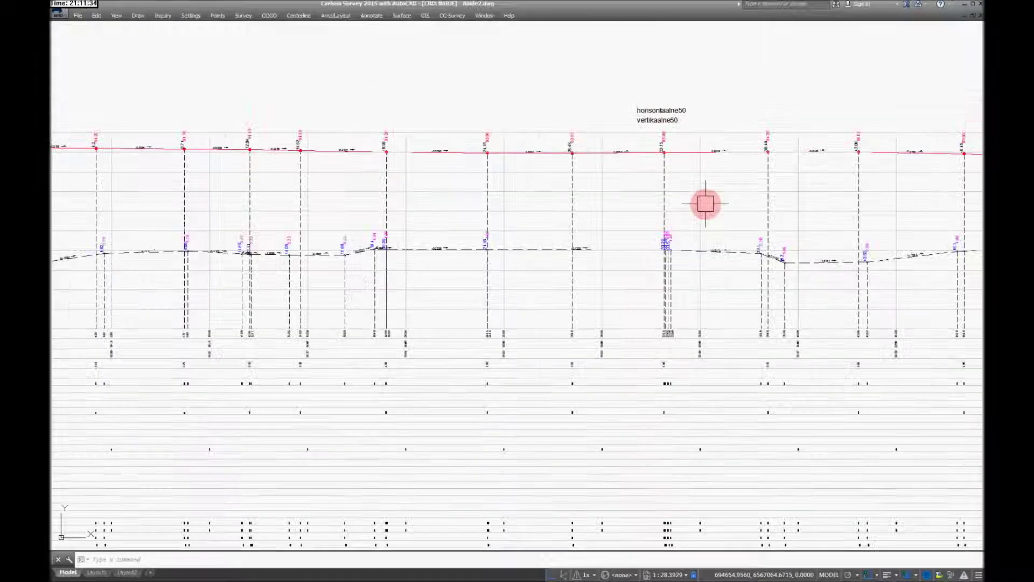
# - Try to draw both profiles again as a new full-length profile while keeping the existing ones, then undo it
pyautogui.click(402, 15)
pyautogui.click(459, 240)
pyautogui.click(418, 373)
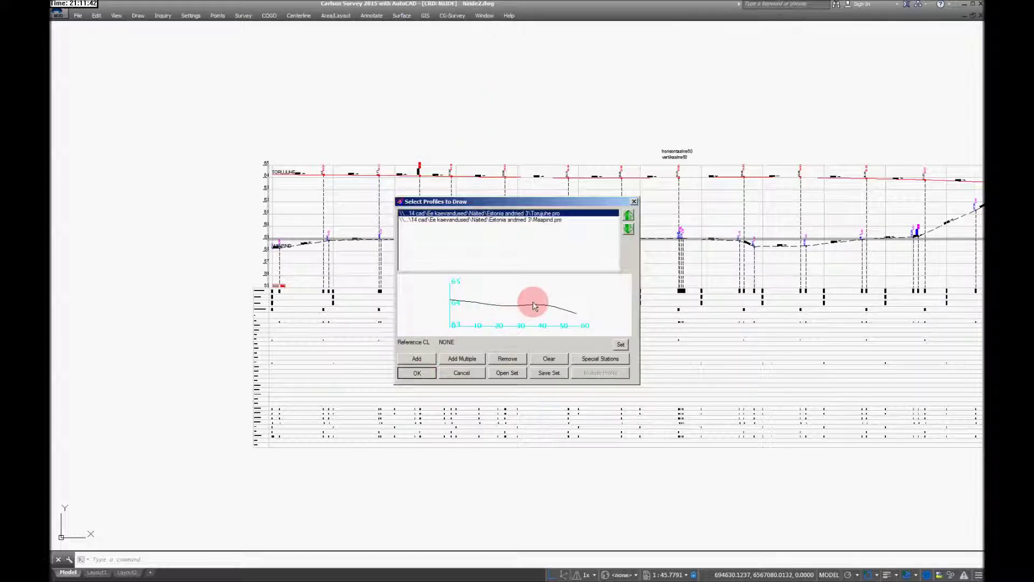
pyautogui.click(500, 314)
pyautogui.click(569, 364)
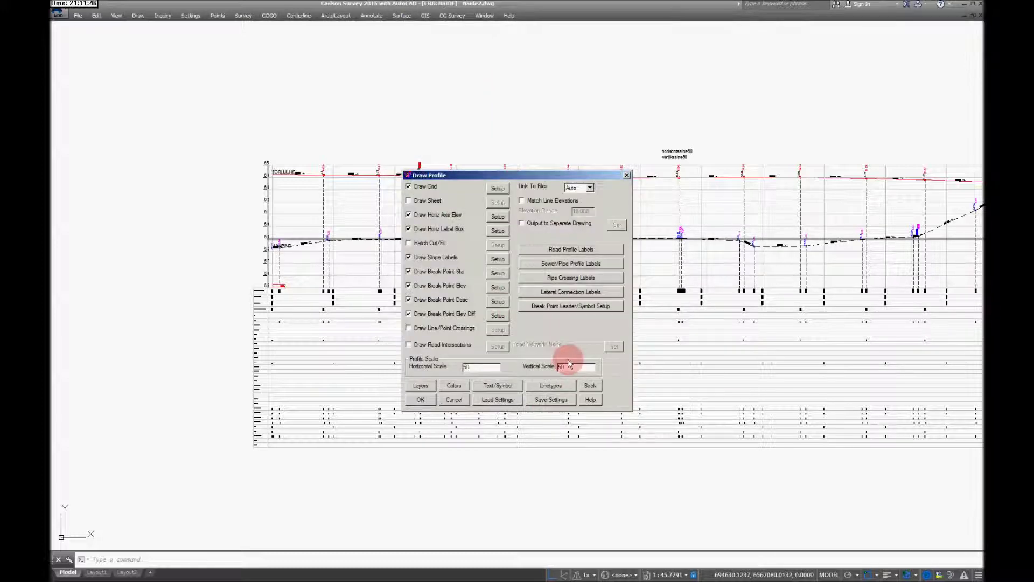
pyautogui.click(434, 400)
pyautogui.click(484, 319)
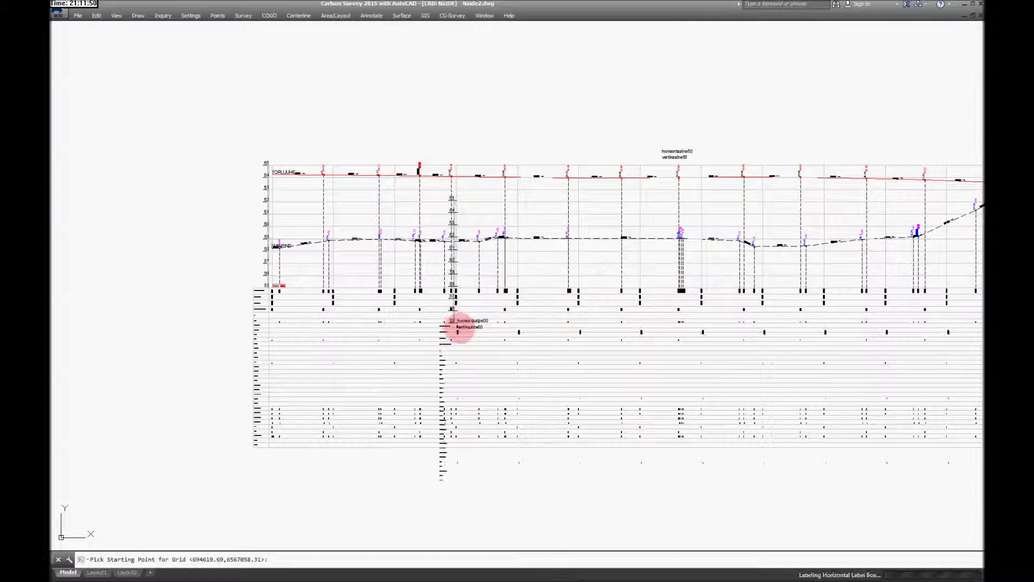
pyautogui.click(416, 391)
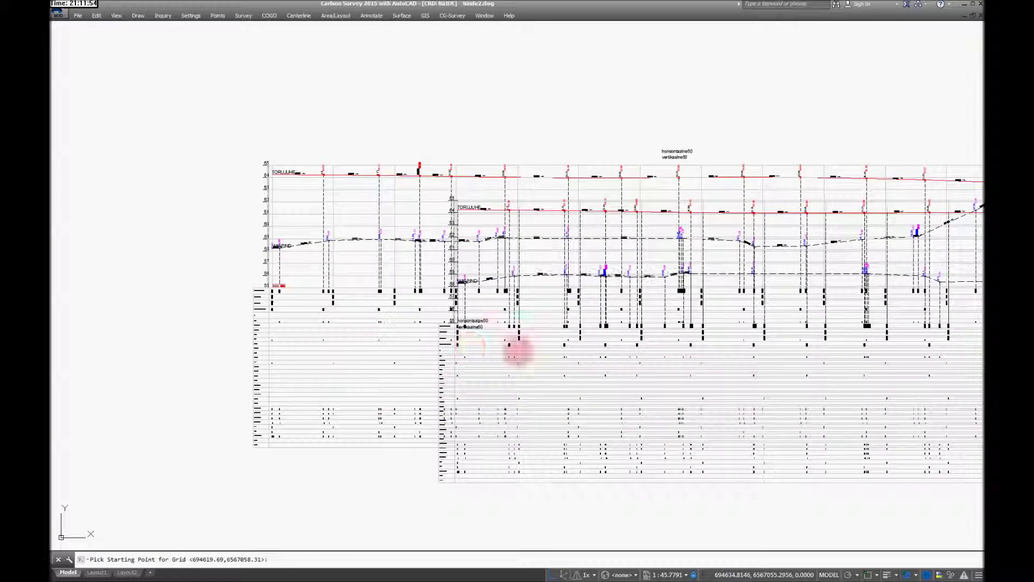
pyautogui.hotkey('ctrl', 'z')
# - Try to draw both profiles only up to station 30, placing the new grid just above the existing profile
pyautogui.click(434, 247)
pyautogui.click(412, 380)
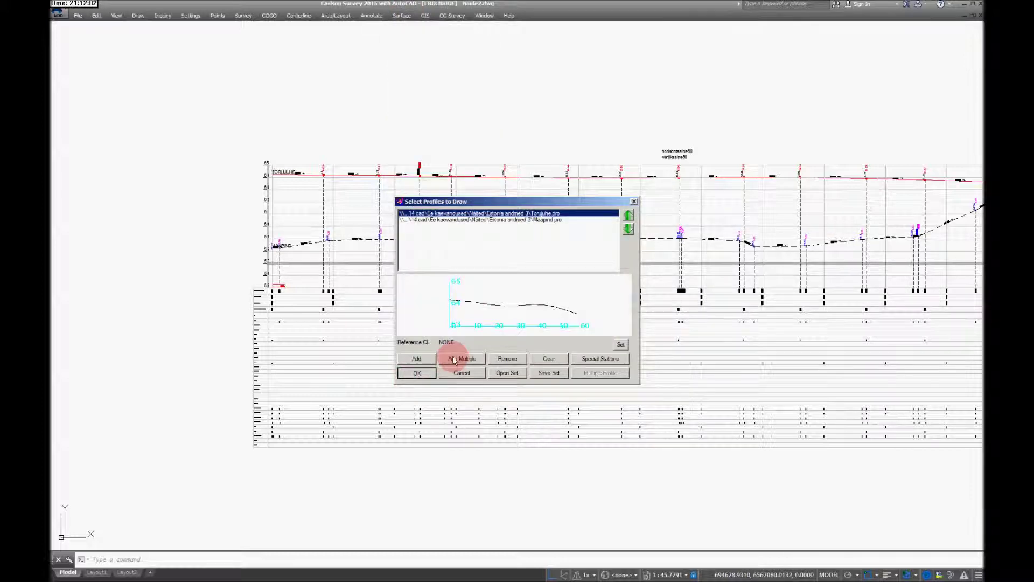
pyautogui.click(496, 313)
pyautogui.click(429, 404)
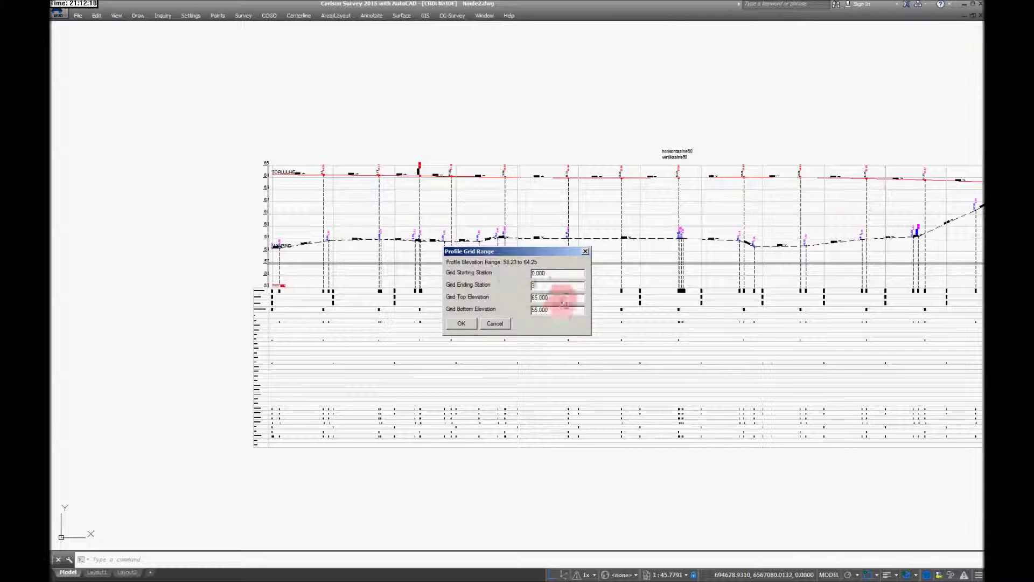
pyautogui.click(458, 326)
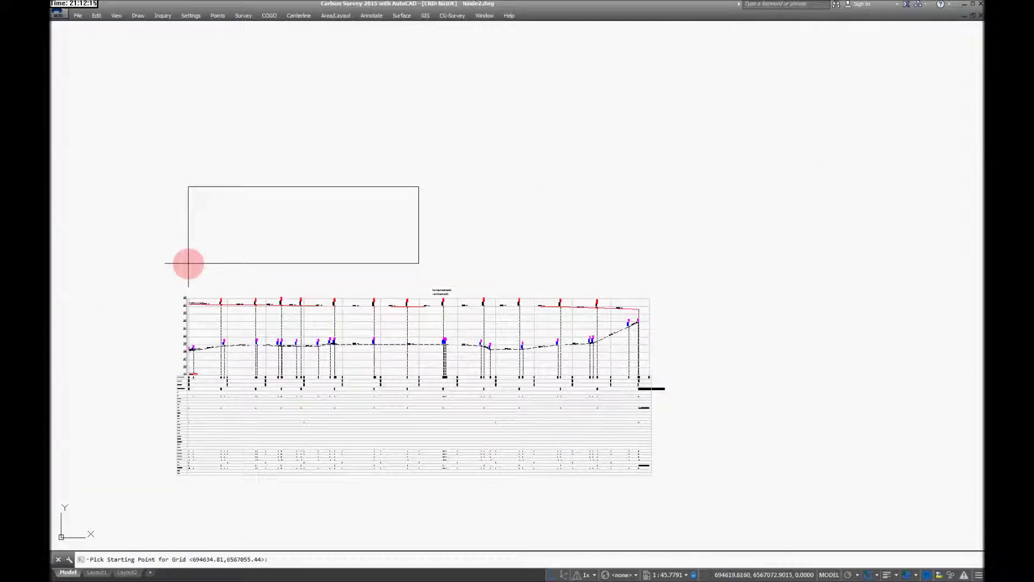
pyautogui.click(189, 274)
pyautogui.click(388, 392)
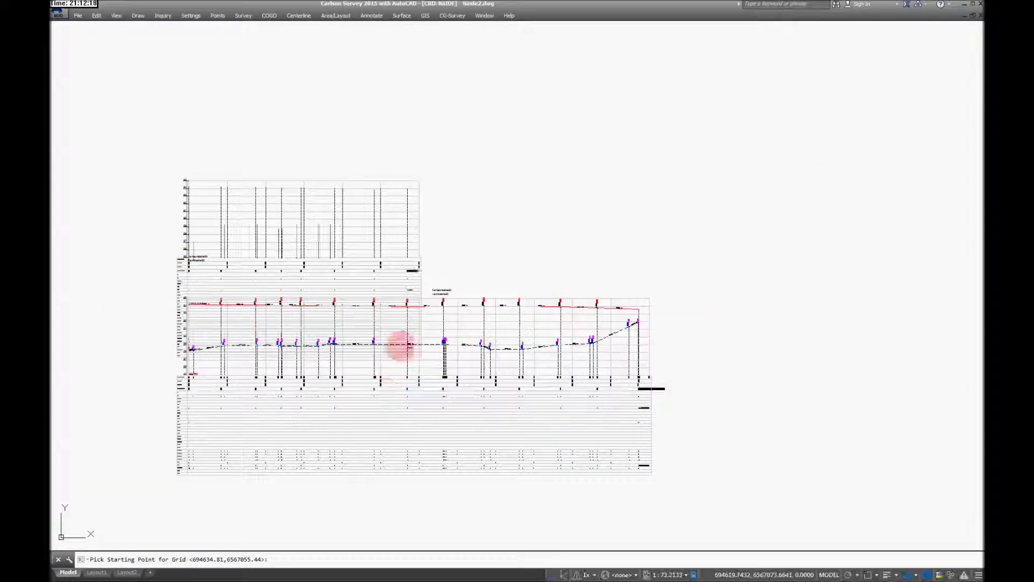
pyautogui.click(412, 317)
pyautogui.press('Escape')
# - Draw both profiles with grid ending station 30 below the existing profile, keeping the earlier drawing, and check the new grid's end
pyautogui.click(402, 15)
pyautogui.click(443, 241)
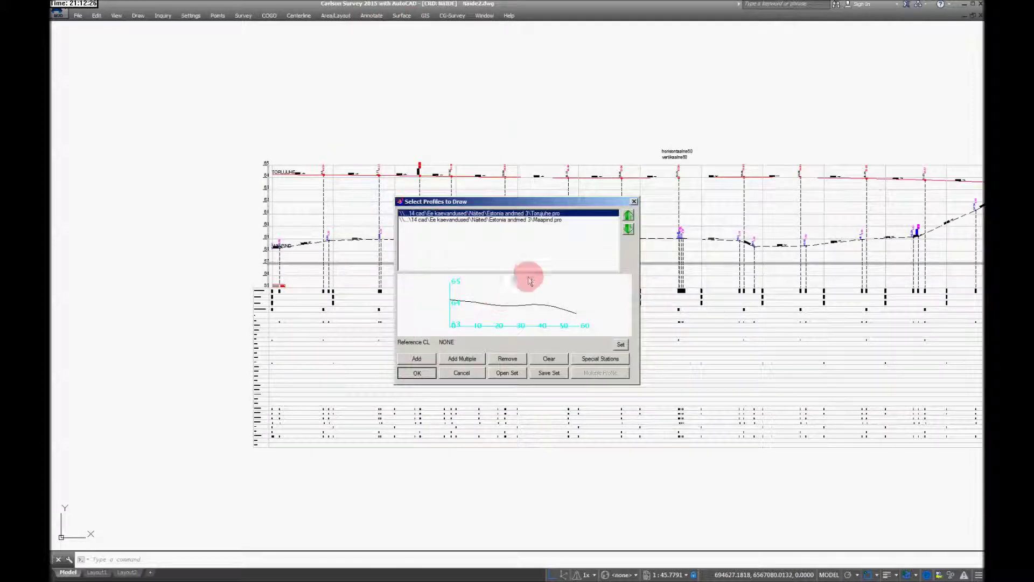
pyautogui.click(499, 314)
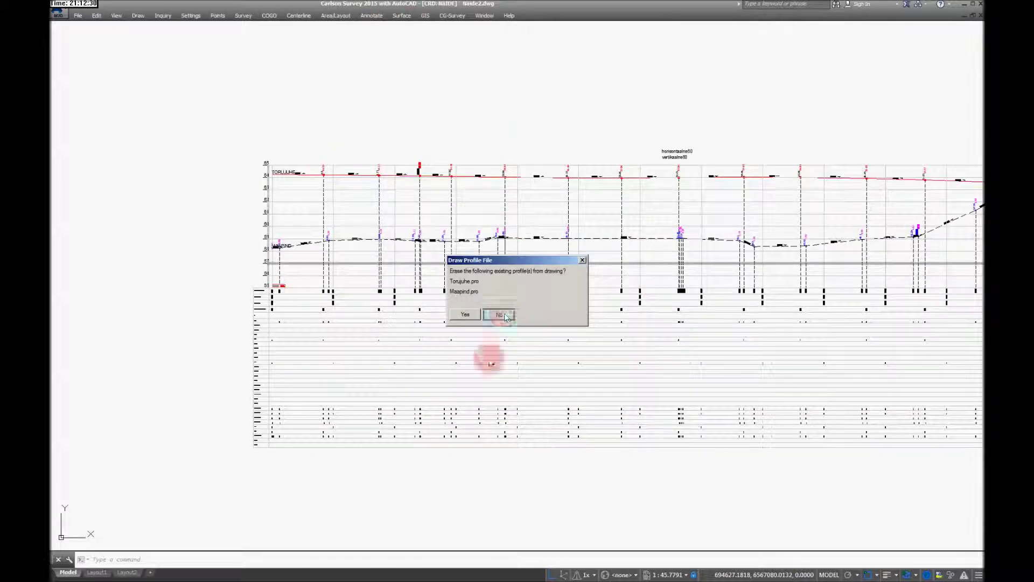
pyautogui.click(419, 399)
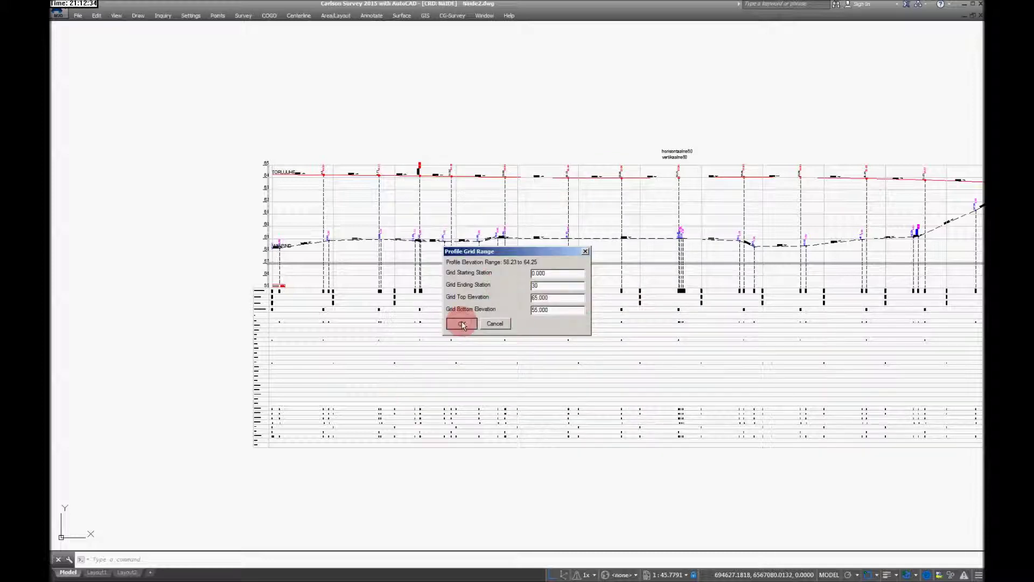
pyautogui.click(462, 324)
pyautogui.click(311, 462)
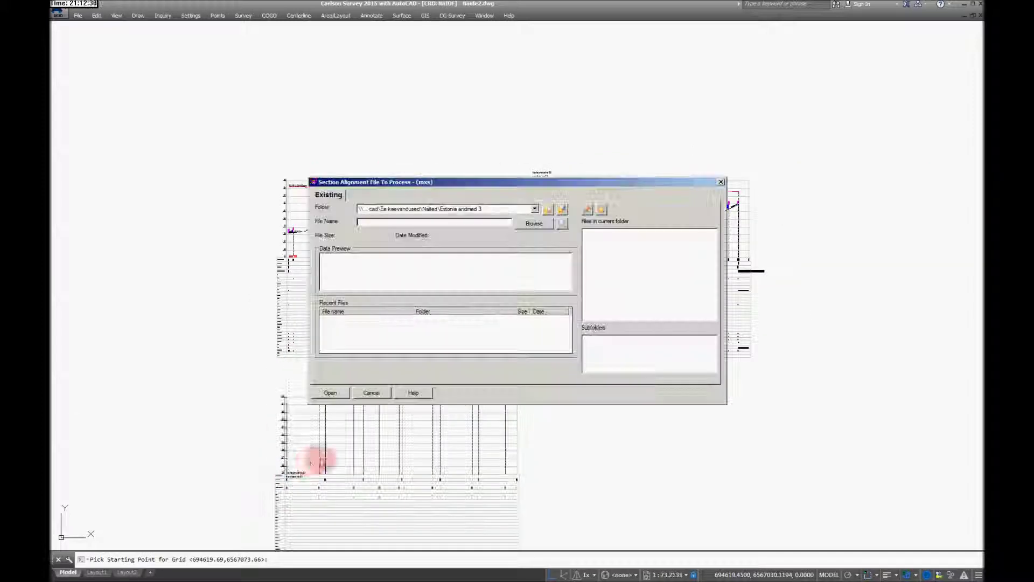
pyautogui.click(371, 393)
pyautogui.scroll(10, 306, 437)
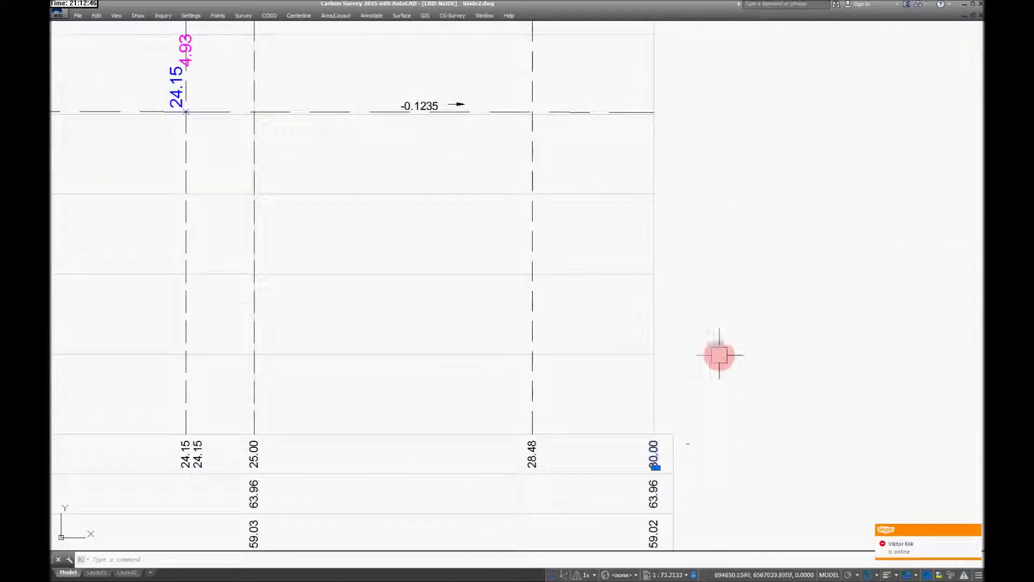
pyautogui.scroll(-10, 718, 354)
pyautogui.scroll(-3, 404, 180)
# - Start another drawing of both profiles without erasing the existing ones and set the horizontal label box to sit above the grid
pyautogui.click(401, 15)
pyautogui.click(481, 242)
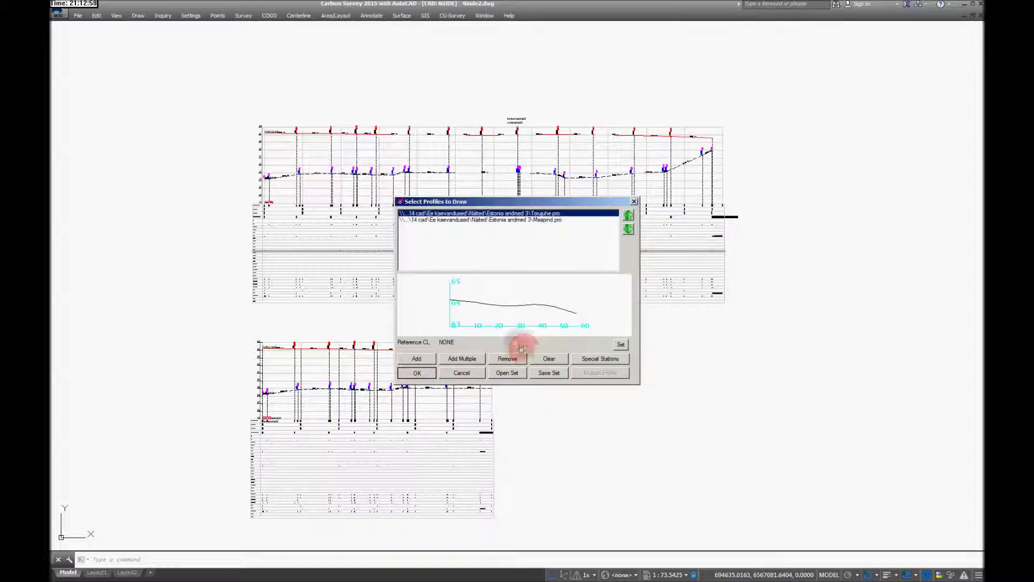
pyautogui.press('Return')
pyautogui.click(496, 318)
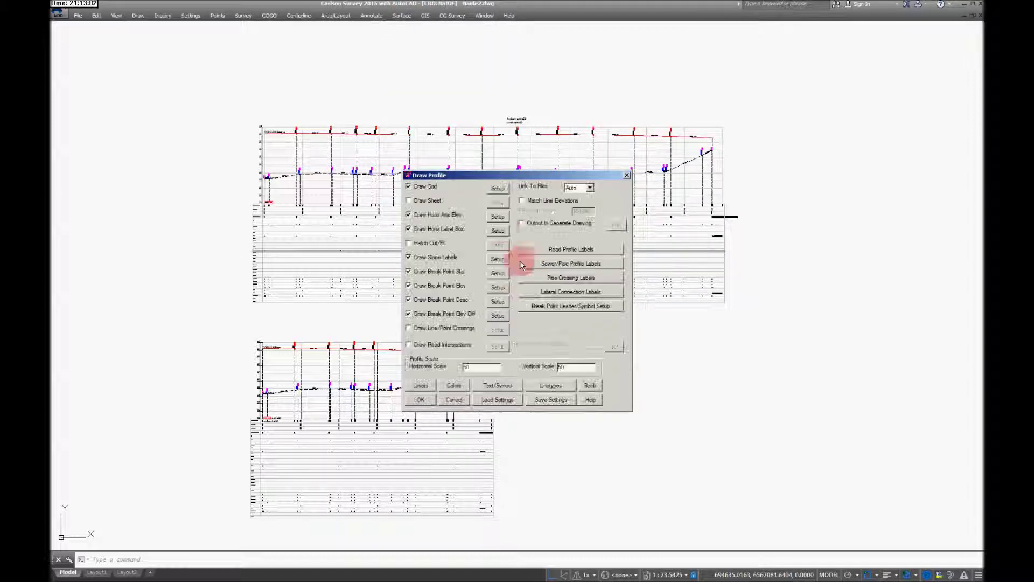
pyautogui.click(498, 230)
pyautogui.click(292, 165)
pyautogui.click(309, 425)
# - Draw both full-length profiles and place the grid in the free space well above the existing ones, without a section alignment file
pyautogui.click(420, 397)
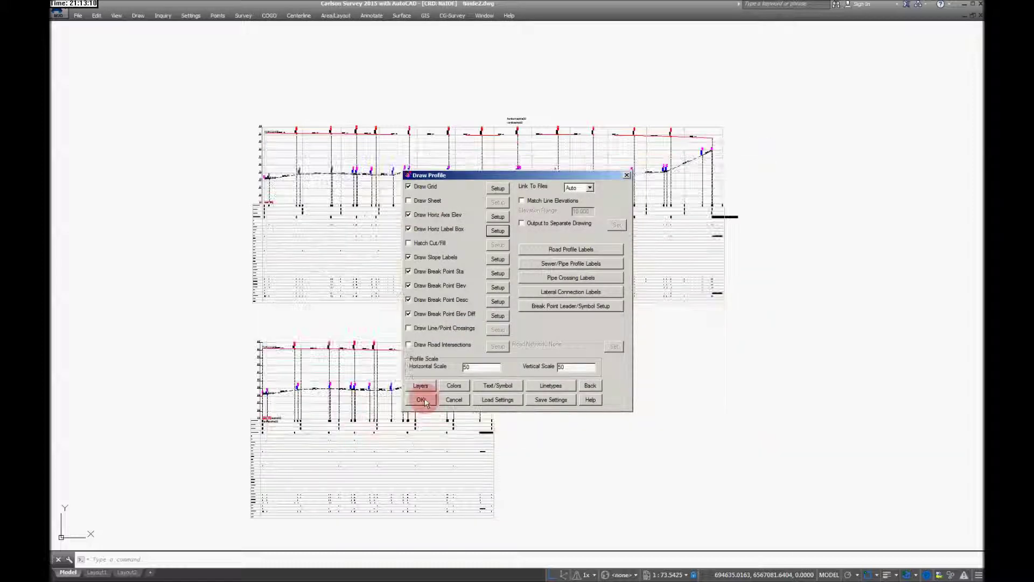
pyautogui.click(461, 323)
pyautogui.moveTo(293, 517); pyautogui.dragTo(311, 339, button='middle')
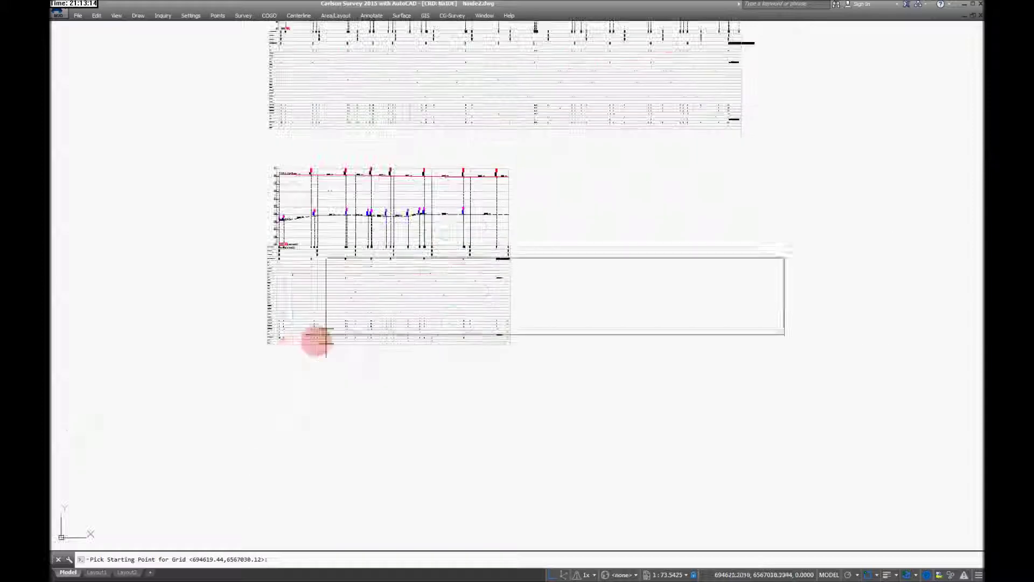
pyautogui.scroll(-2, 277, 341)
pyautogui.moveTo(291, 102); pyautogui.dragTo(268, 316, button='middle')
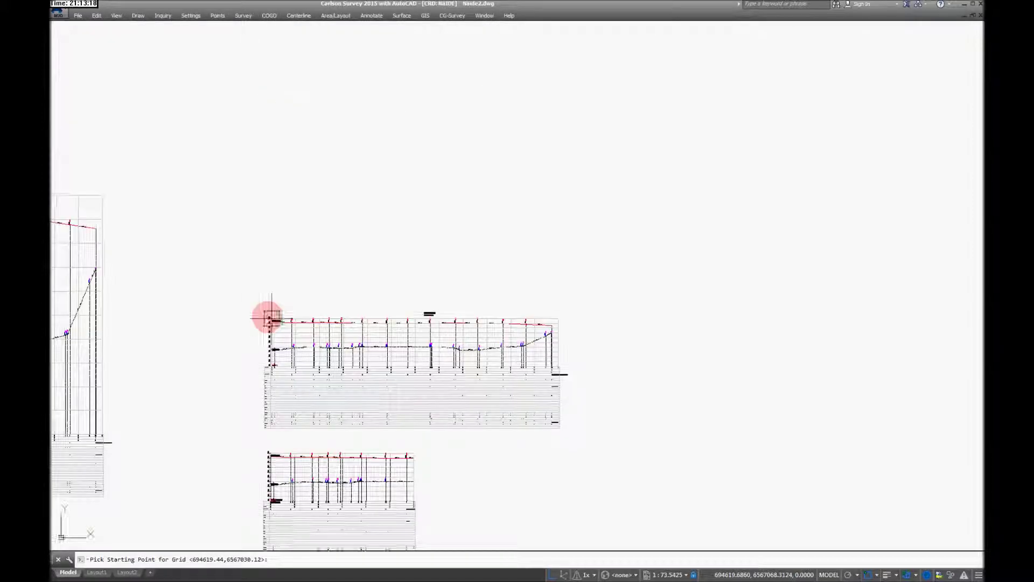
pyautogui.click(271, 96)
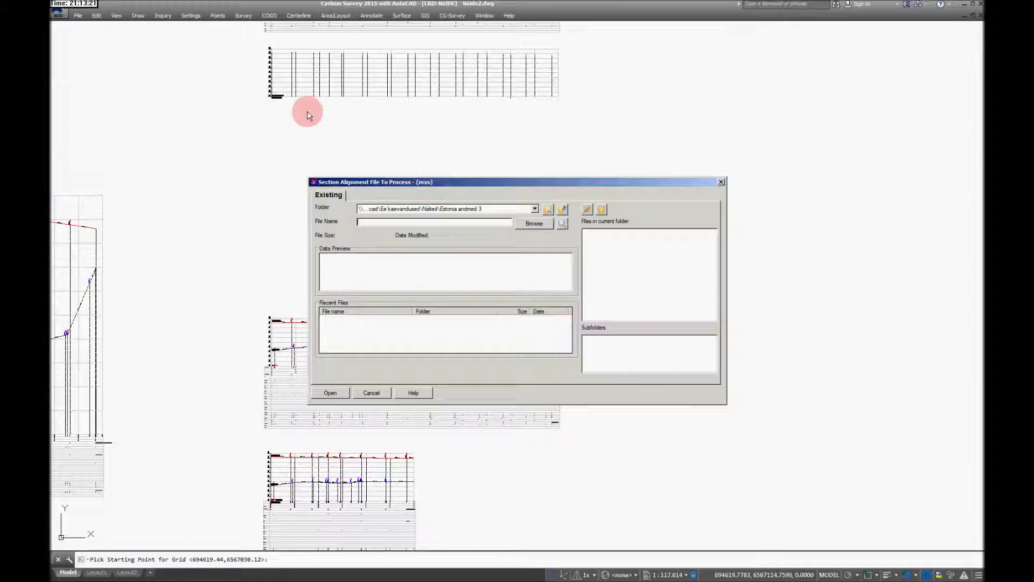
pyautogui.click(374, 394)
# - Examine the new profile with its label box above the grid and the titles of its rows
pyautogui.moveTo(444, 126); pyautogui.dragTo(486, 294, button='middle')
pyautogui.scroll(6, 400, 177)
pyautogui.scroll(-2, 400, 178)
pyautogui.moveTo(570, 247); pyautogui.dragTo(551, 266, button='middle')
pyautogui.click(908, 59)
pyautogui.click(189, 272)
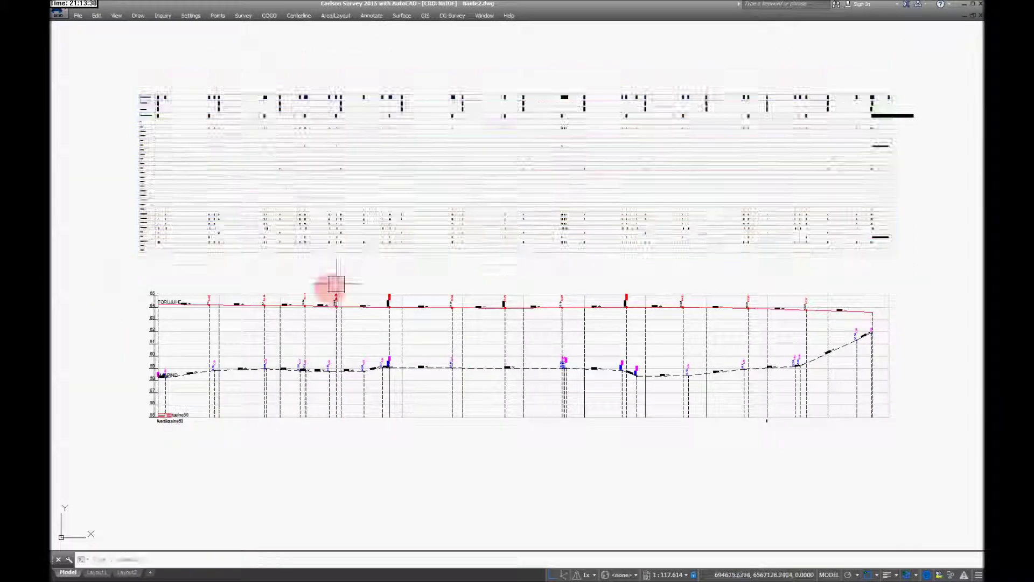
pyautogui.scroll(8, 314, 300)
pyautogui.scroll(-8, 300, 226)
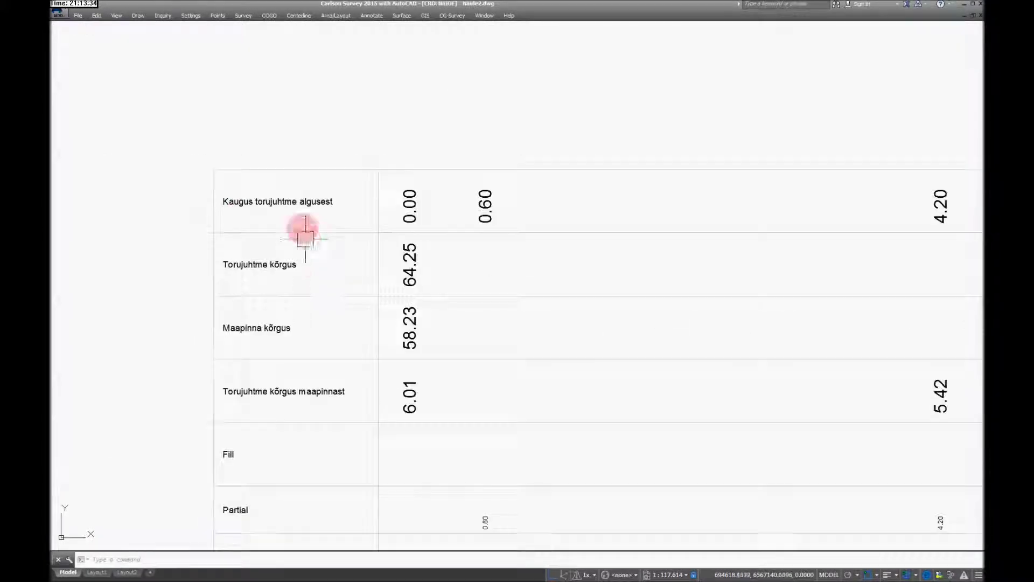
# - Set up another drawing of both profiles, keeping existing ones, with the horizontal label box and break point station, elevation, description and elevation-difference labels off
pyautogui.click(401, 16)
pyautogui.click(434, 262)
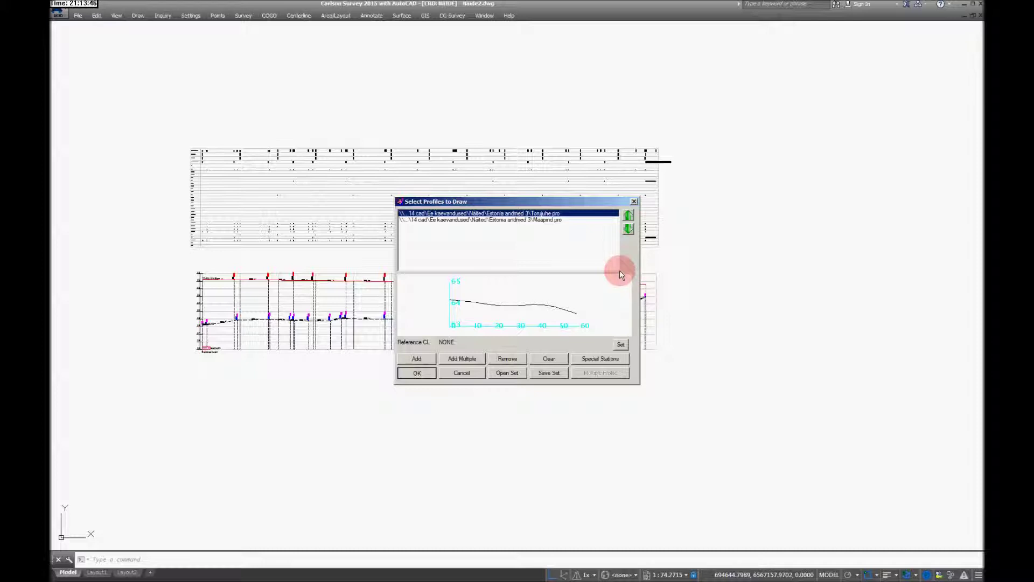
pyautogui.press('Return')
pyautogui.click(500, 315)
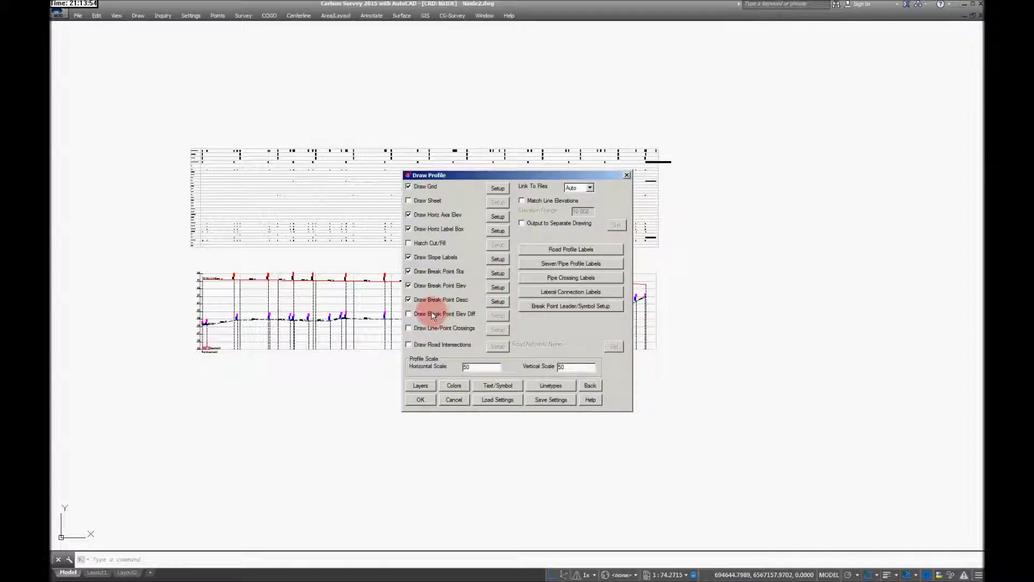
pyautogui.click(439, 276)
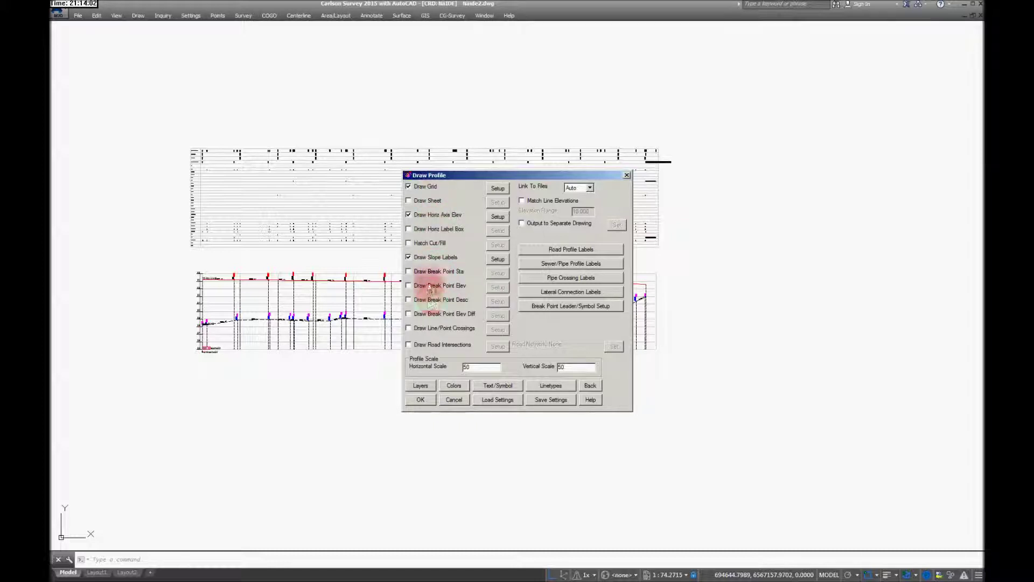
# - Draw the simplified profiles above the previous drawing and review them along their length
pyautogui.click(420, 399)
pyautogui.press('Return')
pyautogui.scroll(-5, 397, 386)
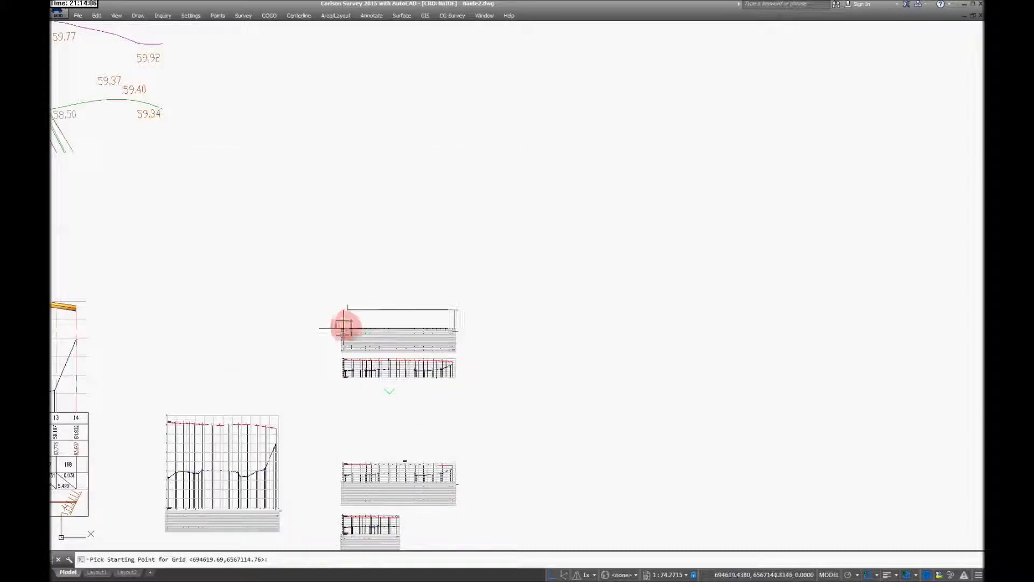
pyautogui.click(344, 269)
pyautogui.scroll(5, 354, 259)
pyautogui.moveTo(313, 204); pyautogui.dragTo(314, 262, button='middle')
pyautogui.moveTo(824, 259); pyautogui.dragTo(444, 262, button='middle')
pyautogui.moveTo(797, 270); pyautogui.dragTo(371, 269, button='middle')
pyautogui.moveTo(829, 267); pyautogui.dragTo(381, 276, button='middle')
pyautogui.scroll(-7, 447, 267)
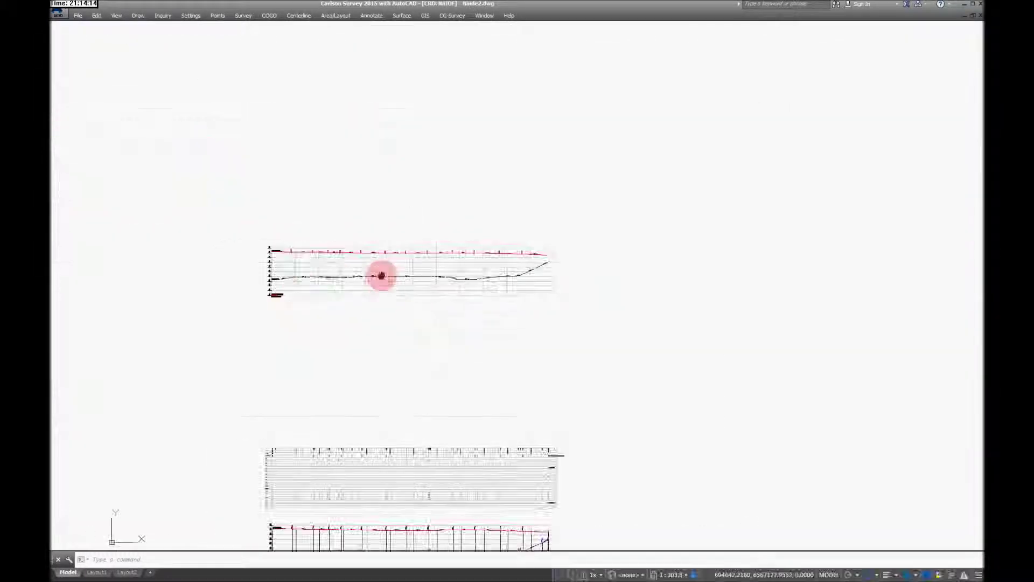
# - Remove Maapind.pro from the profiles to draw and continue with Torujuhe.pro alone as a new profile
pyautogui.press('Return')
pyautogui.click(522, 219)
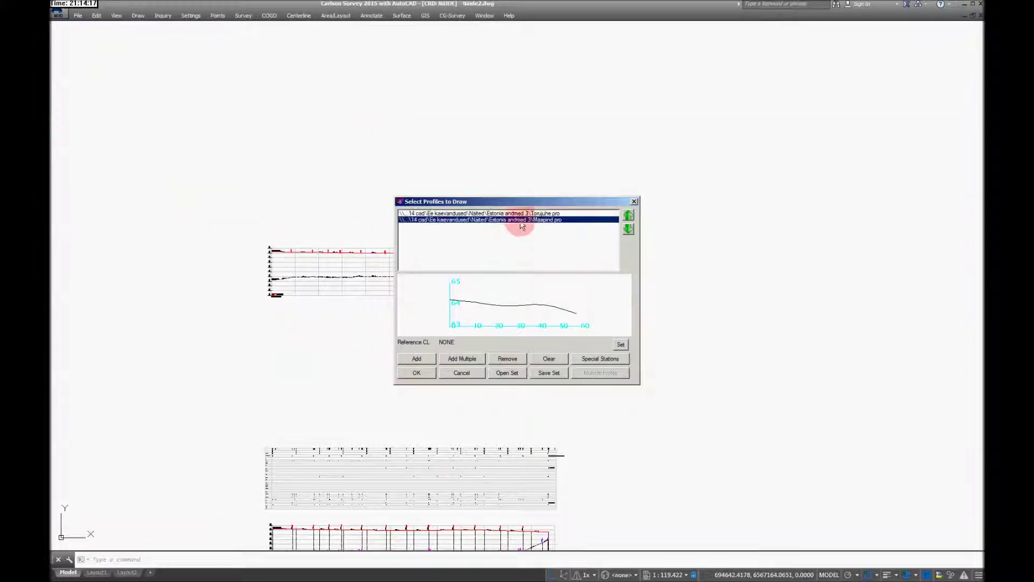
pyautogui.click(522, 359)
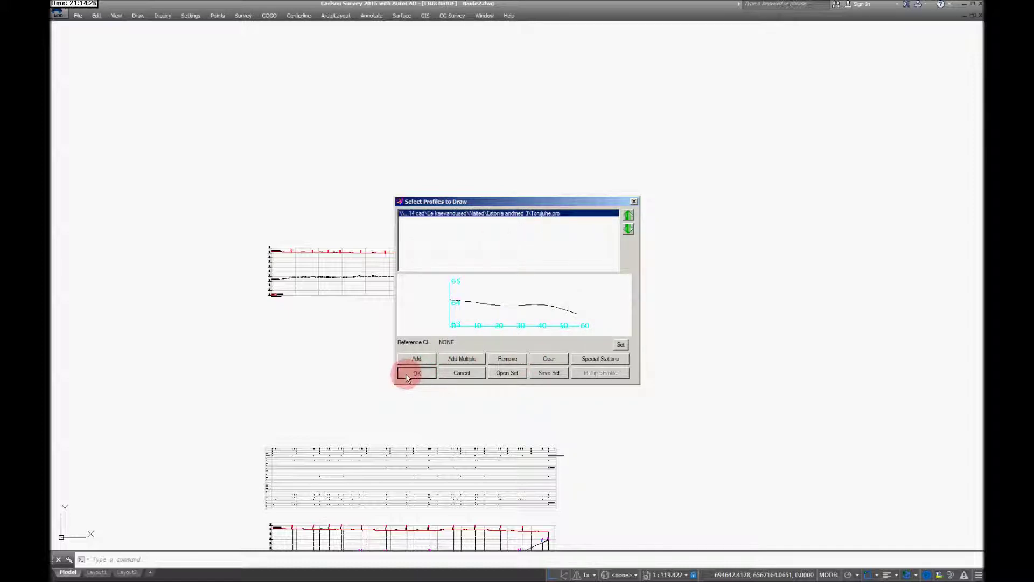
pyautogui.click(436, 369)
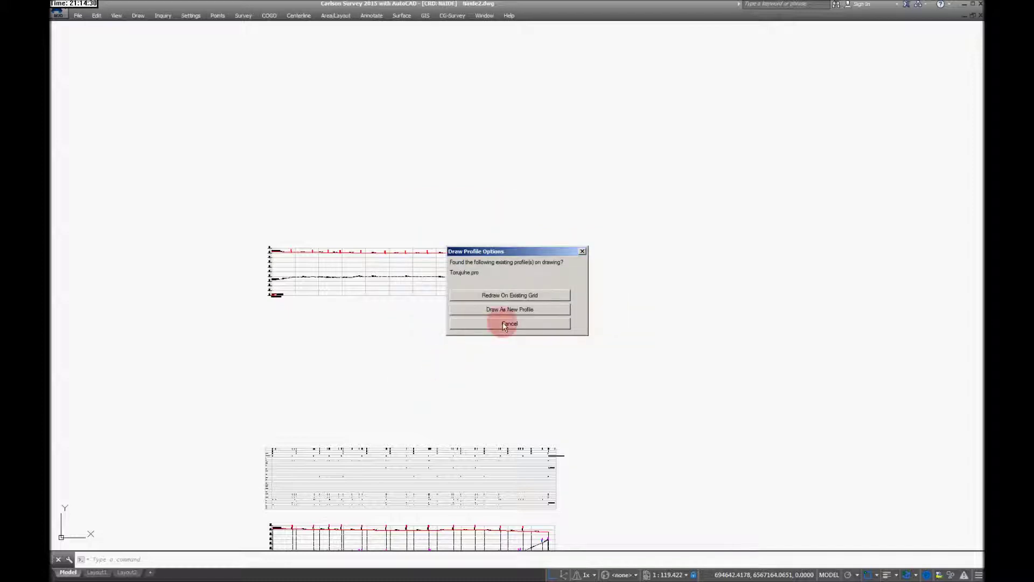
pyautogui.click(545, 310)
# - Turn the horizontal label box and all break point labels back on, and draw the Torujuhe profile in a free area
pyautogui.click(431, 272)
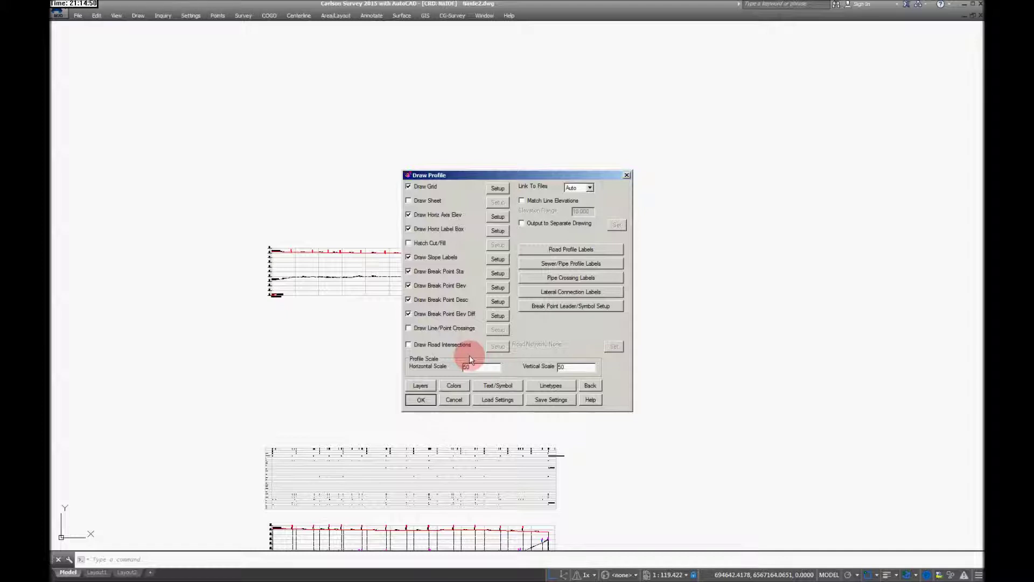
pyautogui.press('Return')
pyautogui.click(549, 299)
pyautogui.click(475, 323)
pyautogui.click(455, 275)
pyautogui.click(382, 393)
# - Review the pipeline-only profile and its labels from start to end, finishing with the whole drawing in view
pyautogui.scroll(10, 492, 272)
pyautogui.moveTo(746, 248); pyautogui.dragTo(333, 246, button='middle')
pyautogui.moveTo(746, 246); pyautogui.dragTo(269, 245, button='middle')
pyautogui.moveTo(781, 253); pyautogui.dragTo(334, 257, button='middle')
pyautogui.scroll(-4, 824, 261)
pyautogui.moveTo(669, 197)
pyautogui.mouseDown(button='middle')
pyautogui.moveTo(752, 286)
pyautogui.moveTo(761, 318)
pyautogui.mouseUp(button='middle')
pyautogui.scroll(-2, 508, 302)
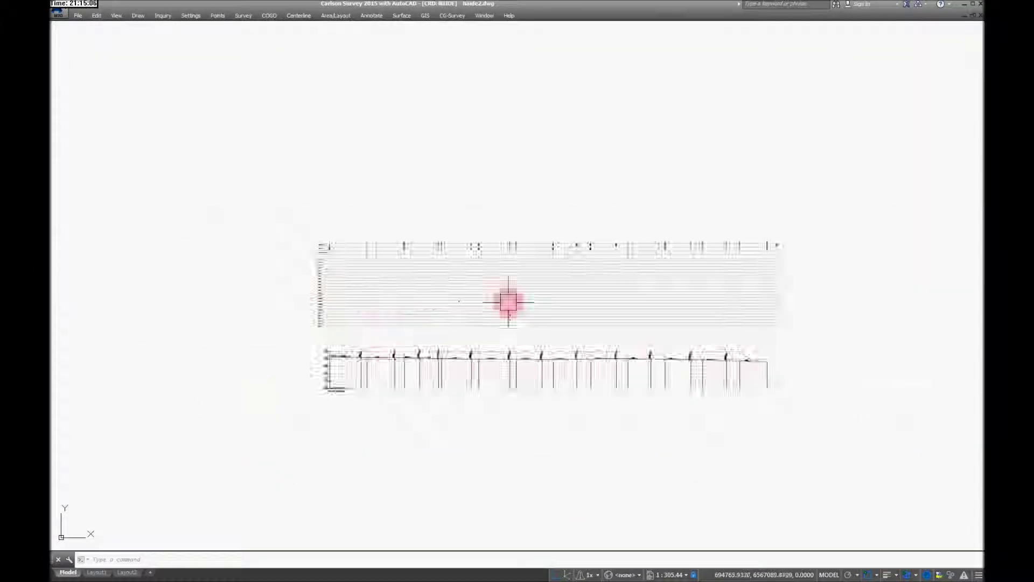